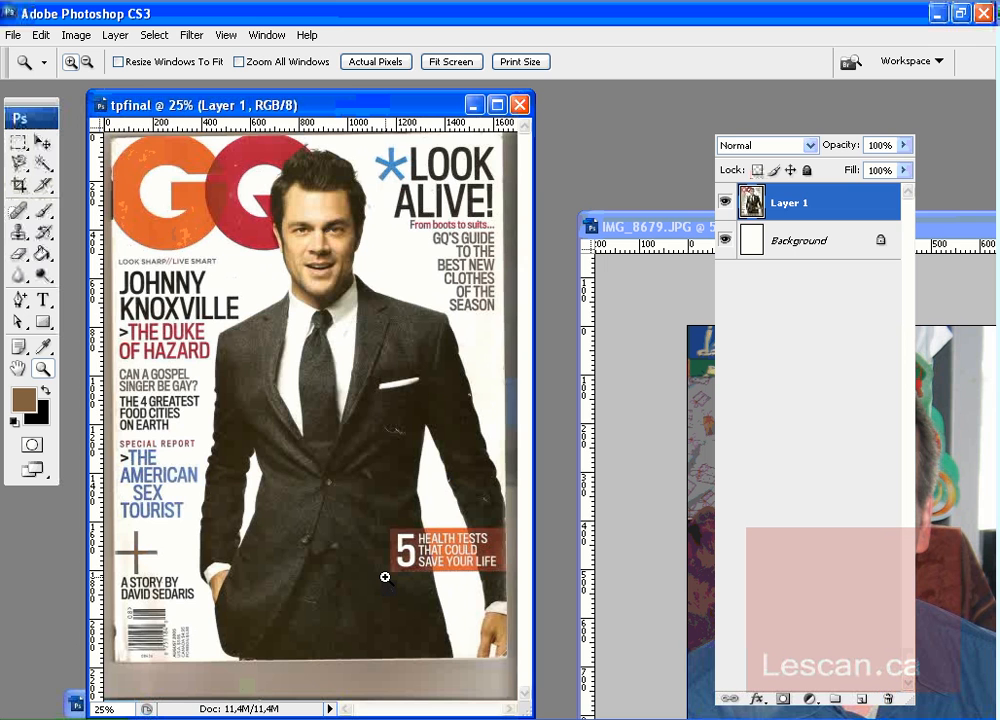
# Open the magazine cover's image size settings and switch the document width and height units to inches
pyautogui.moveTo(533, 712); pyautogui.dragTo(575, 712)
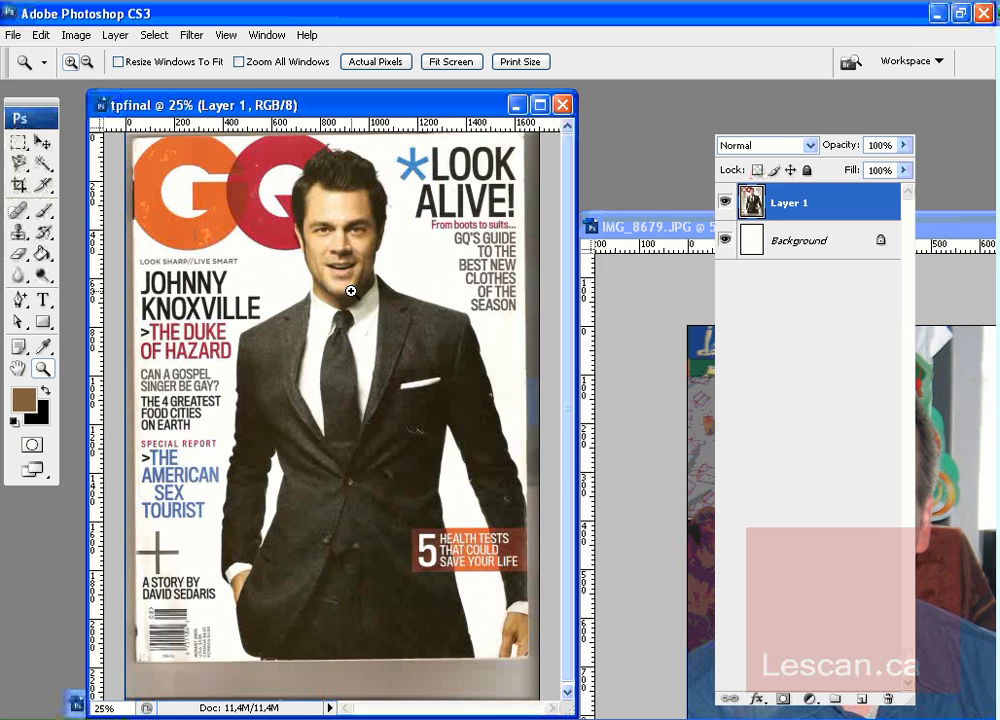
pyautogui.click(78, 35)
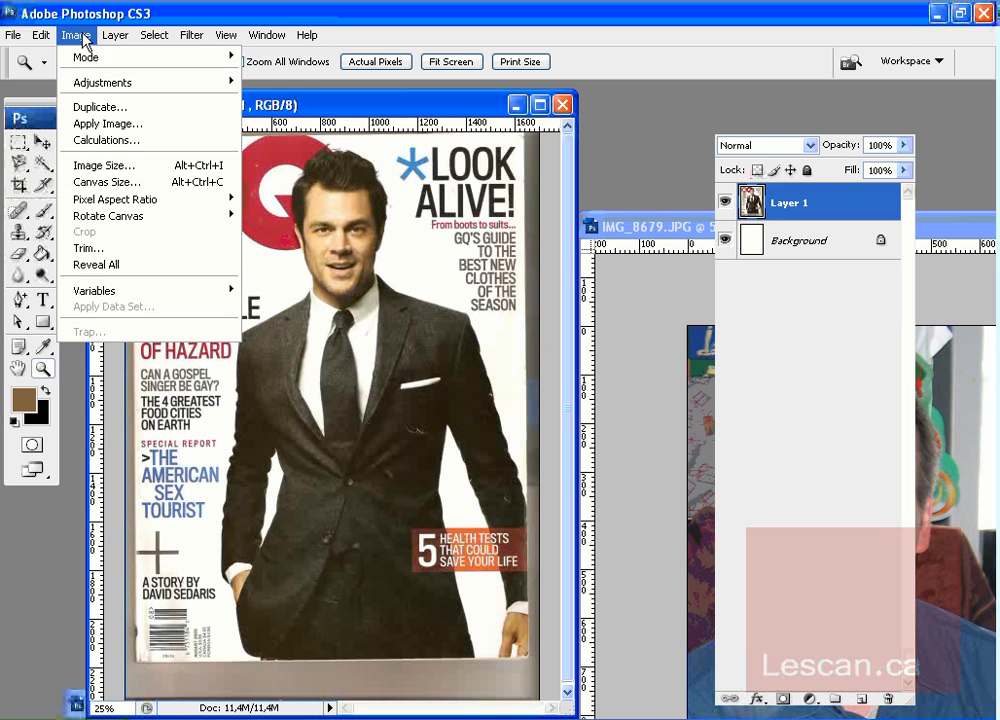
pyautogui.click(99, 170)
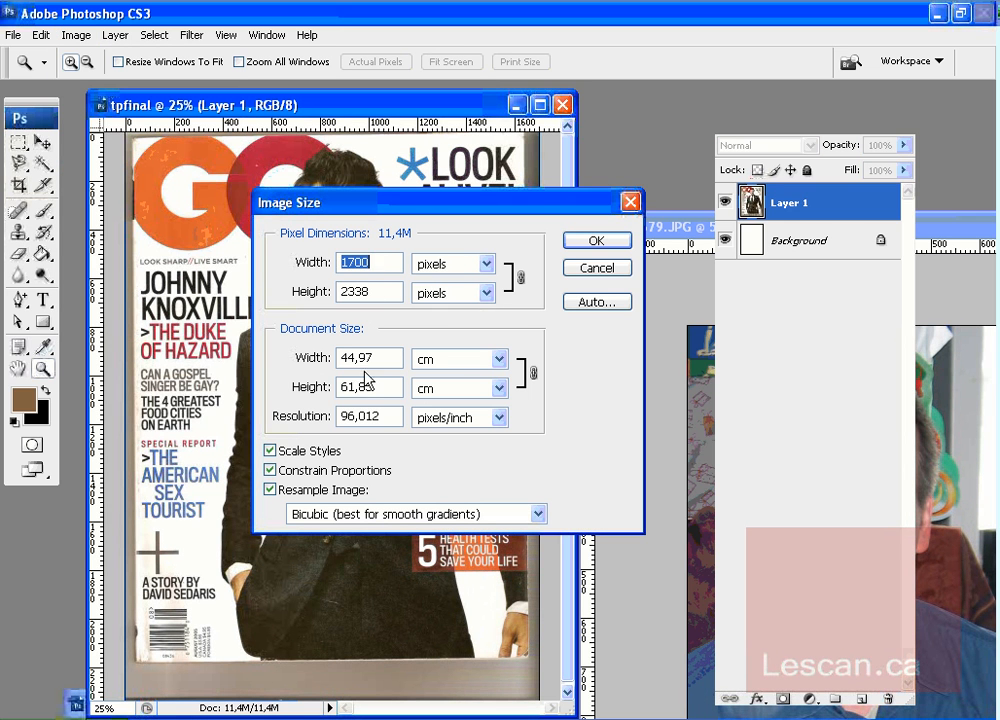
pyautogui.click(497, 359)
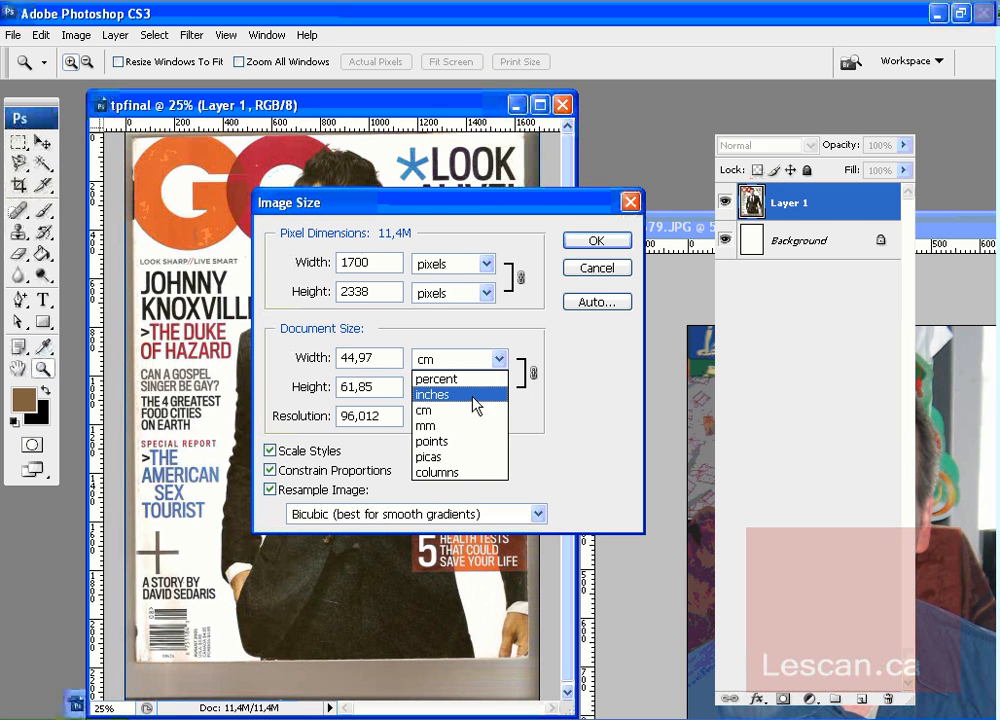
pyautogui.click(472, 396)
pyautogui.click(505, 388)
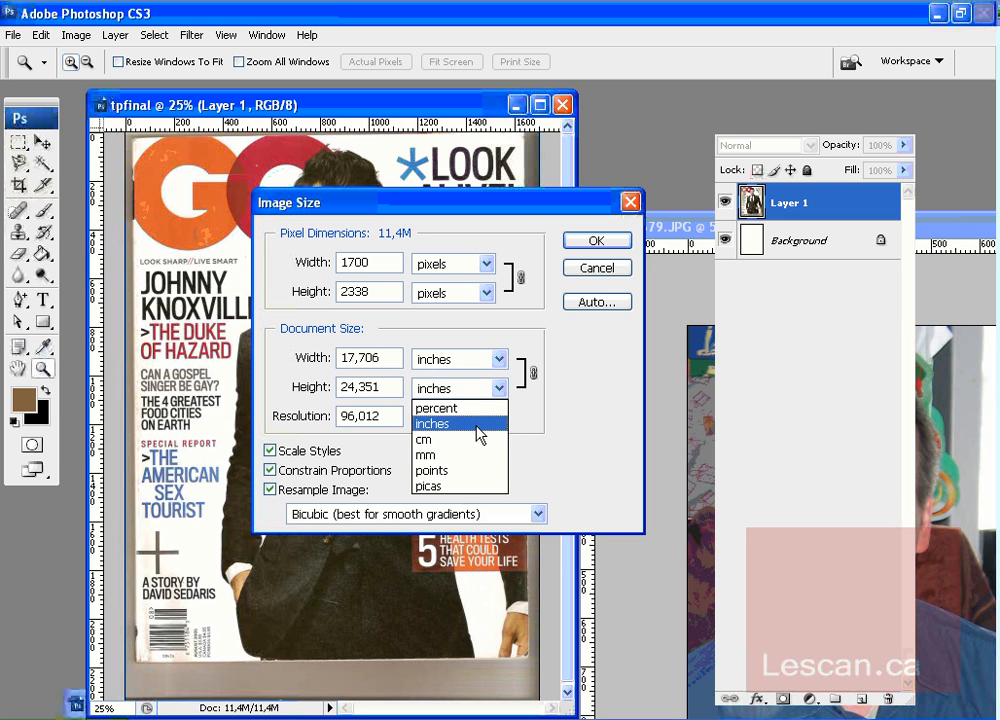
pyautogui.click(488, 422)
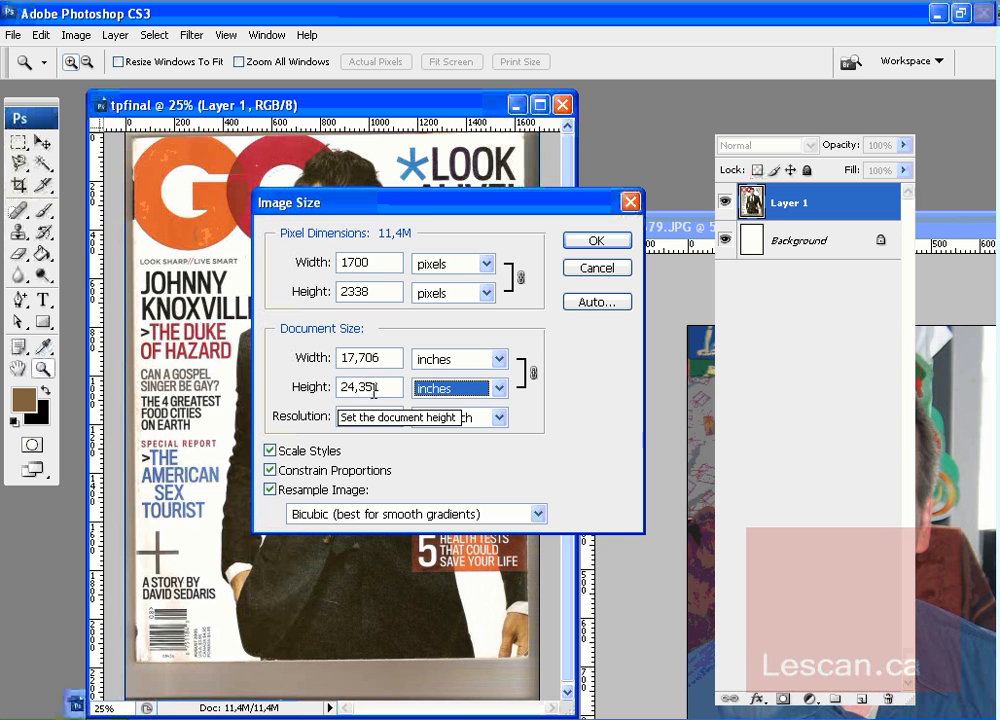
# Resample the magazine cover to a resolution of 150 pixels/inch
pyautogui.press('Tab')
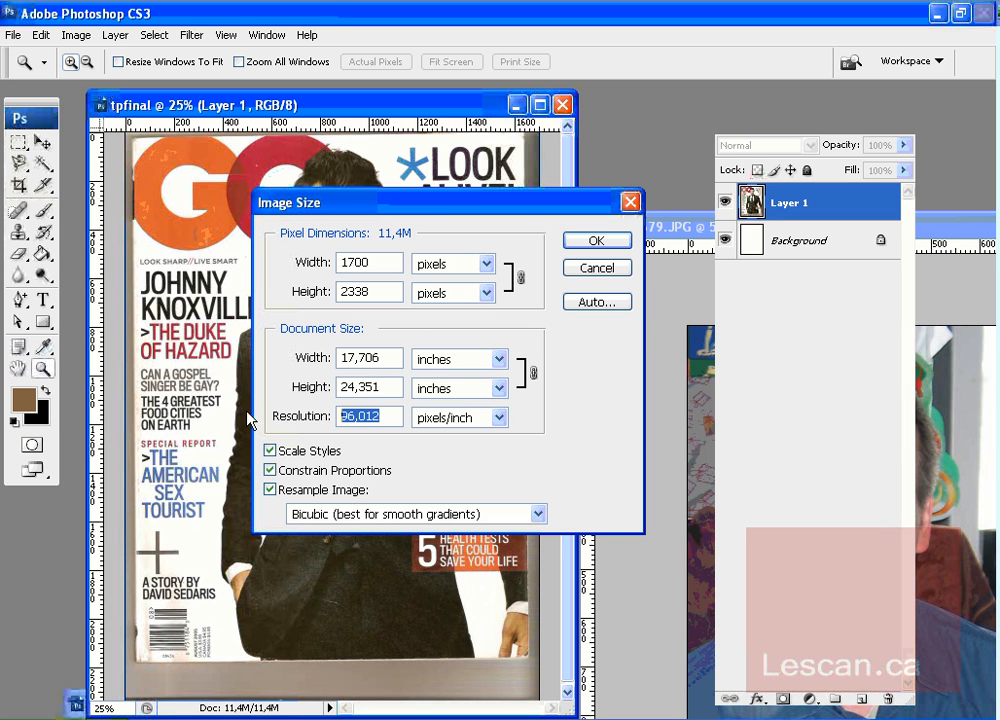
pyautogui.write('150')
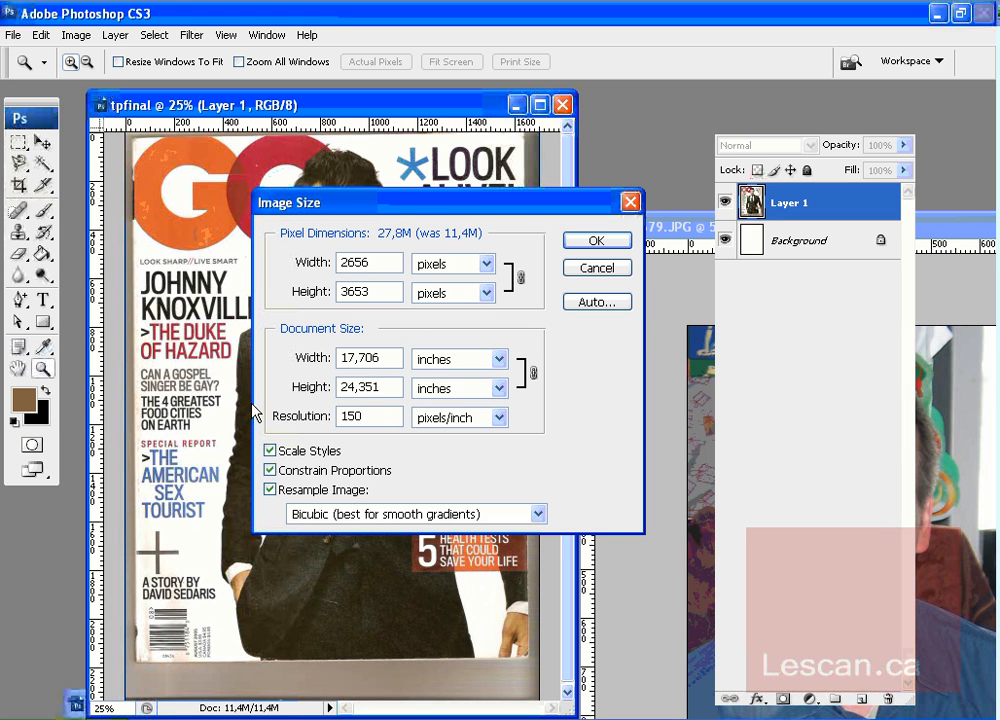
pyautogui.doubleClick(383, 356)
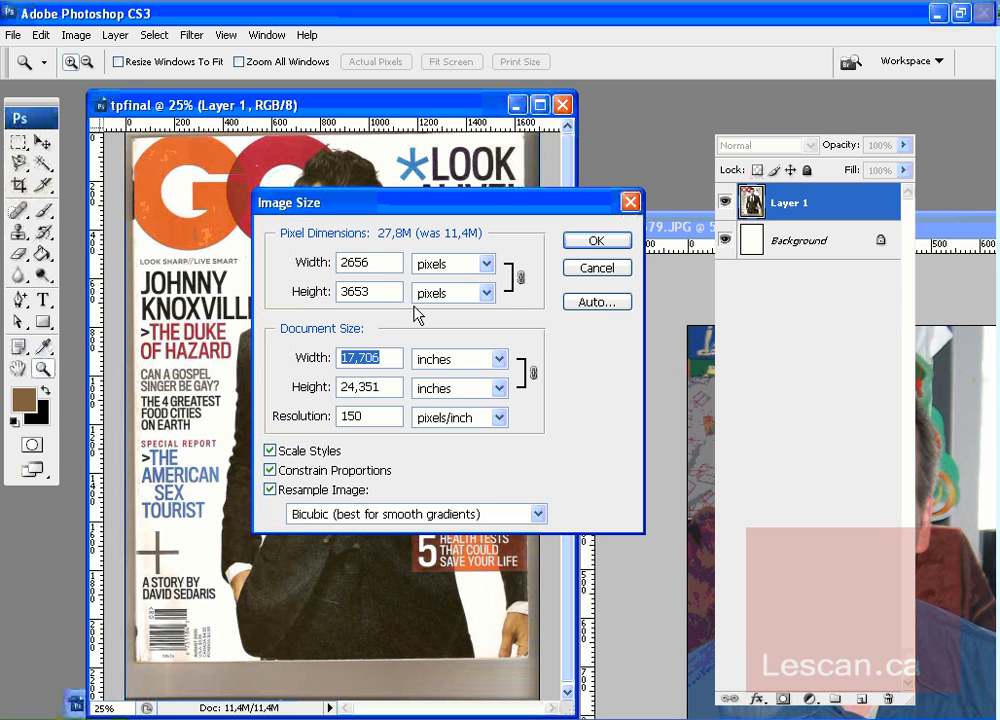
pyautogui.click(596, 241)
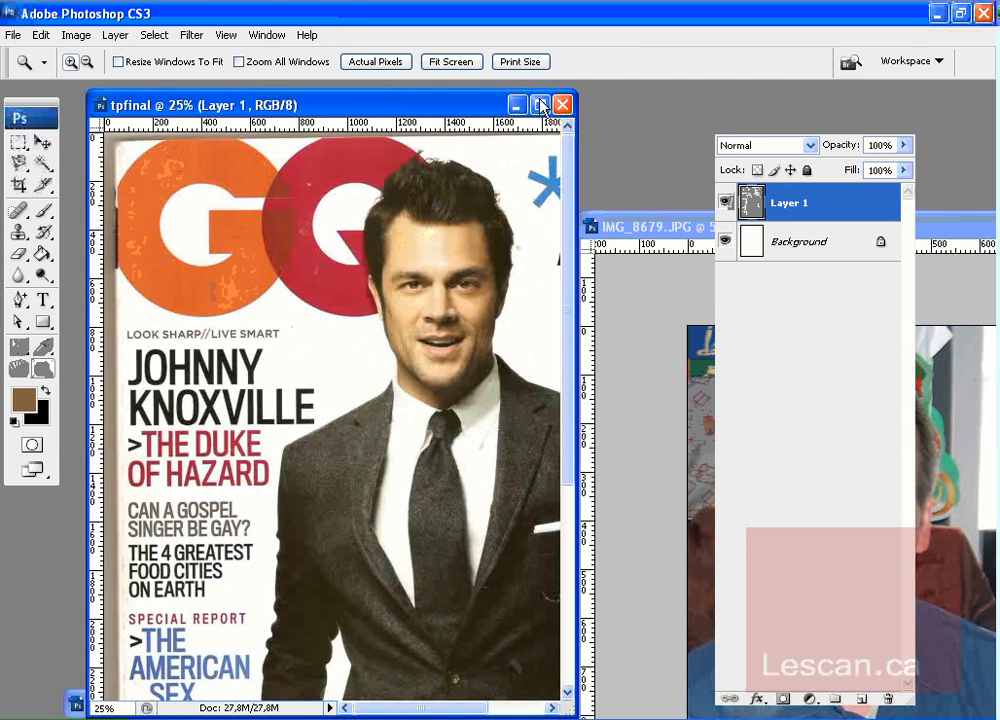
# Measure the slant of the cover's left edge with the Ruler tool, from its upper to its lower corner
pyautogui.click(540, 104)
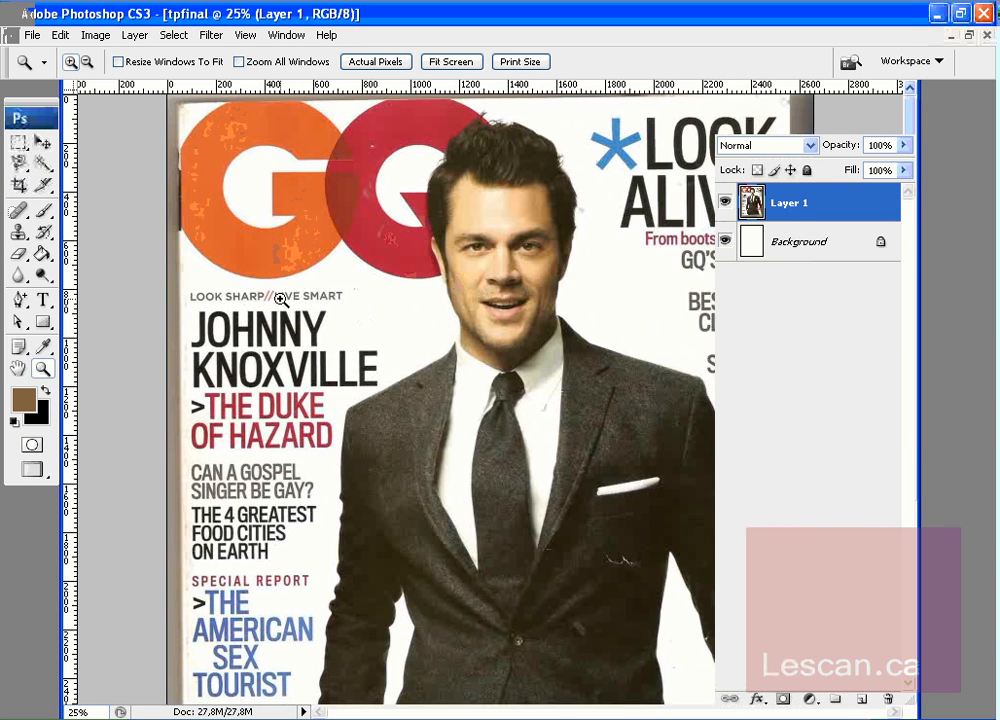
pyautogui.keyDown('alt'); pyautogui.click(303, 343); pyautogui.keyUp('alt')
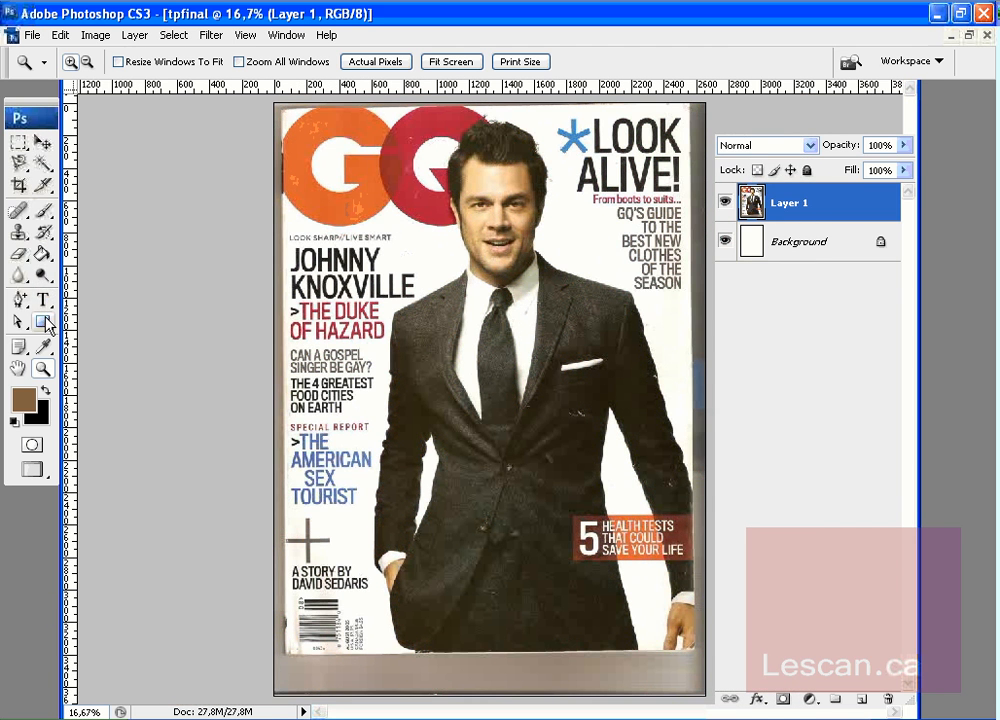
pyautogui.click(44, 345)
pyautogui.moveTo(44, 345); pyautogui.dragTo(100, 388)
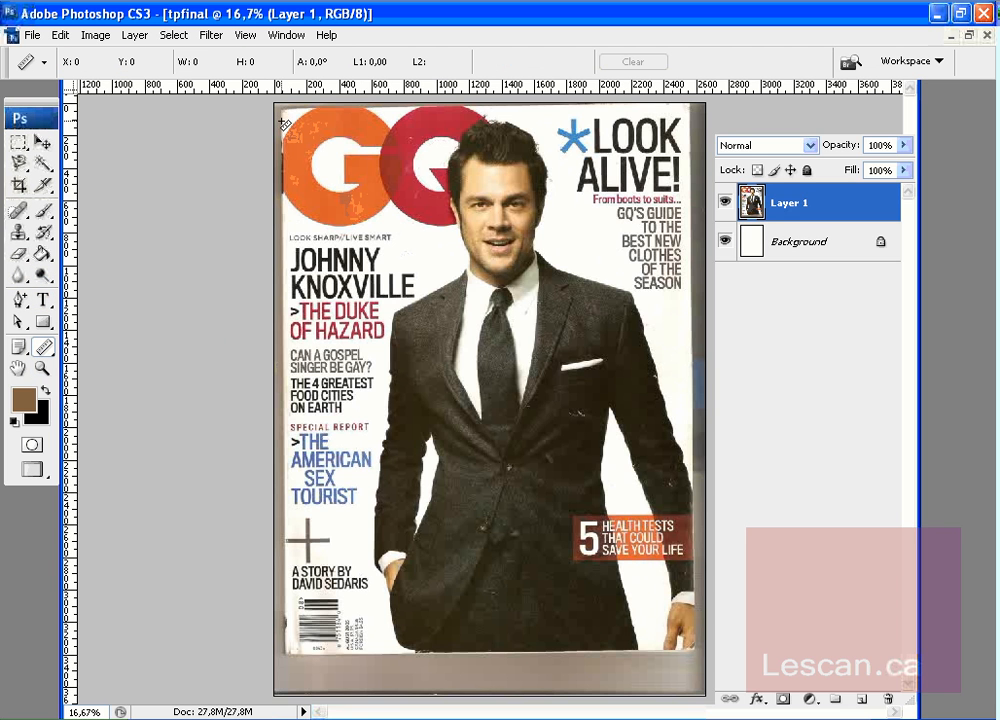
pyautogui.moveTo(283, 123); pyautogui.dragTo(285, 660)
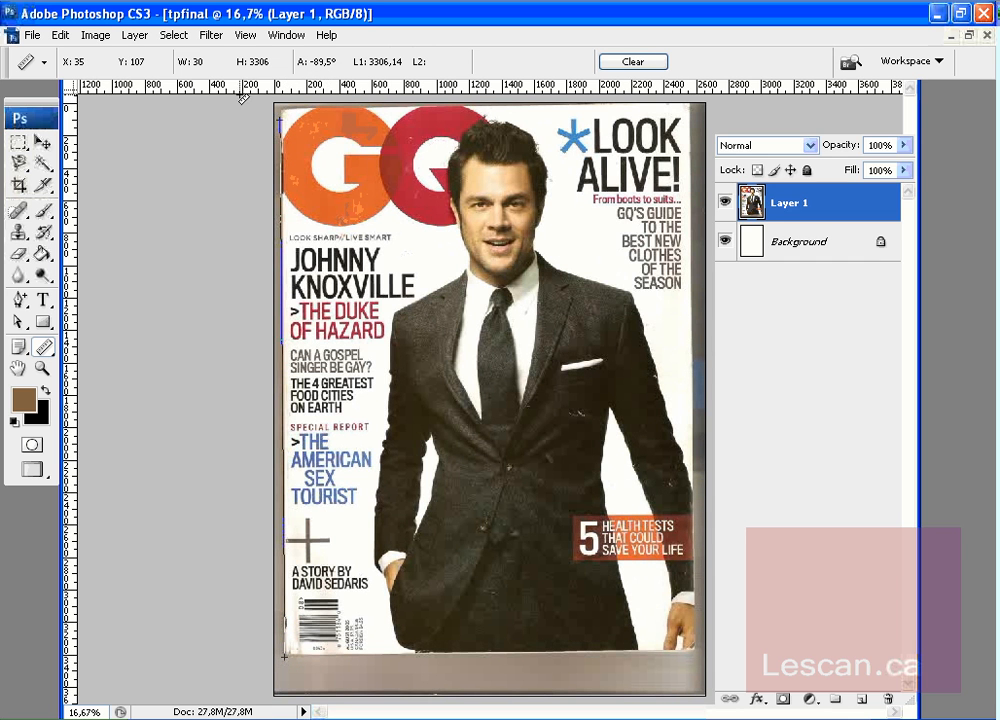
# Rotate the canvas by an arbitrary angle of 0,52° clockwise to straighten the cover
pyautogui.click(98, 36)
pyautogui.moveTo(124, 217)
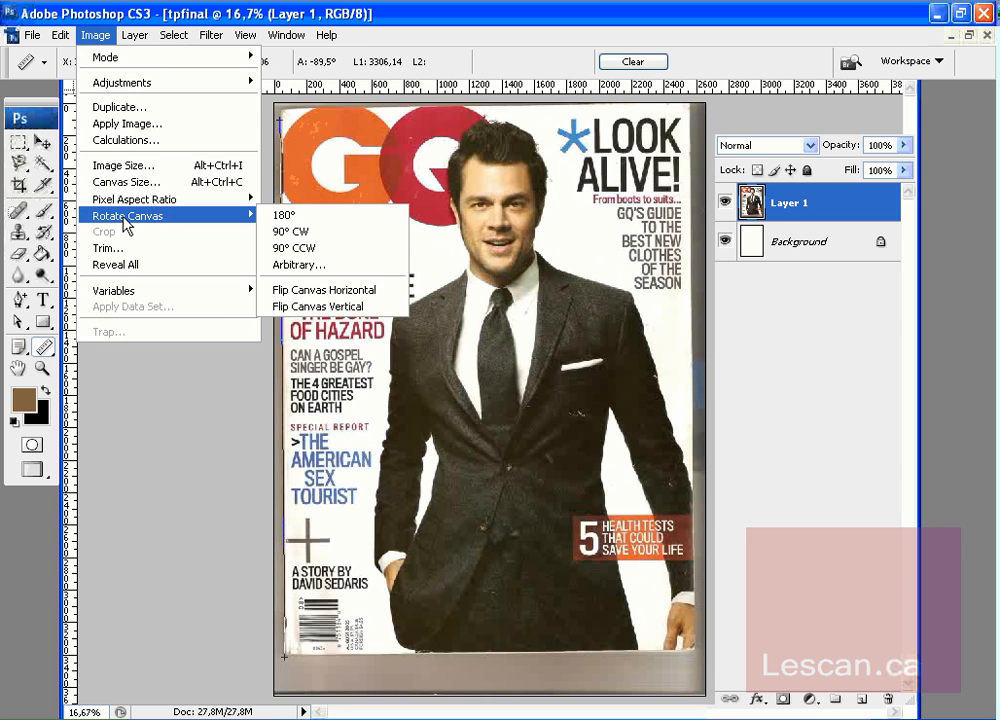
pyautogui.click(300, 265)
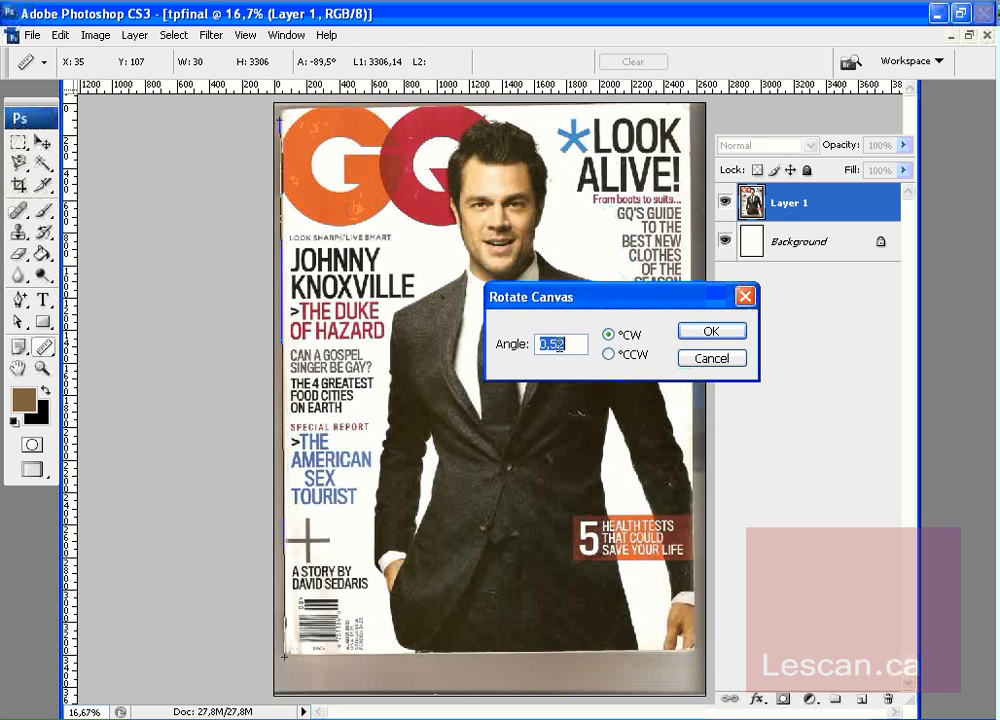
pyautogui.click(711, 331)
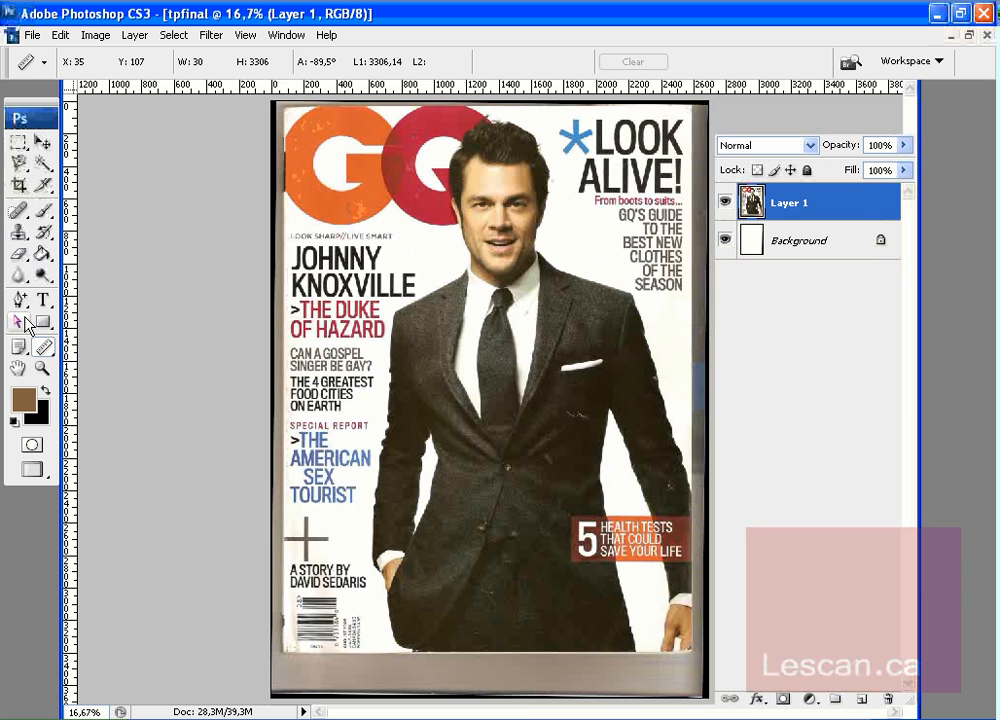
# Crop the image to the magazine cover's edges, removing the grey and black scan borders
pyautogui.click(20, 186)
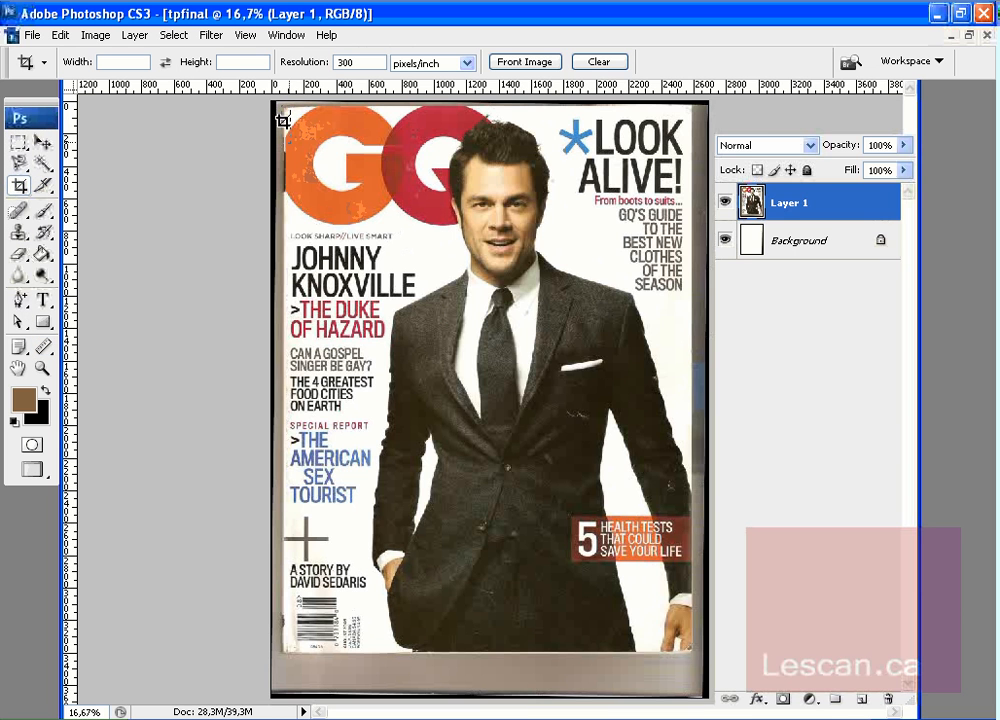
pyautogui.moveTo(283, 104); pyautogui.dragTo(690, 652)
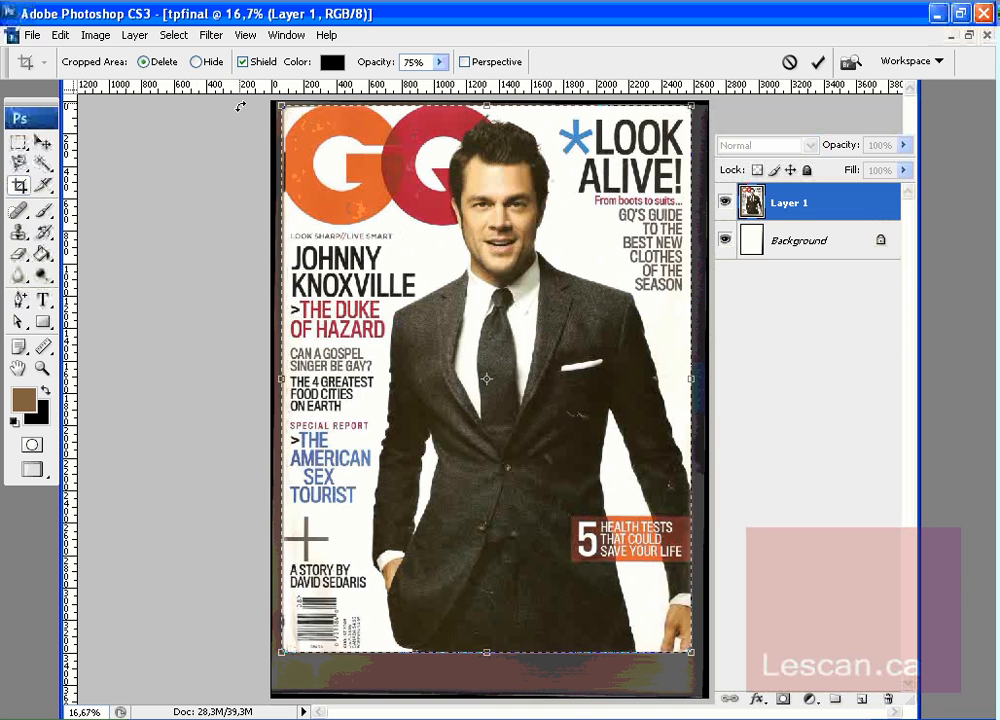
pyautogui.press('Return')
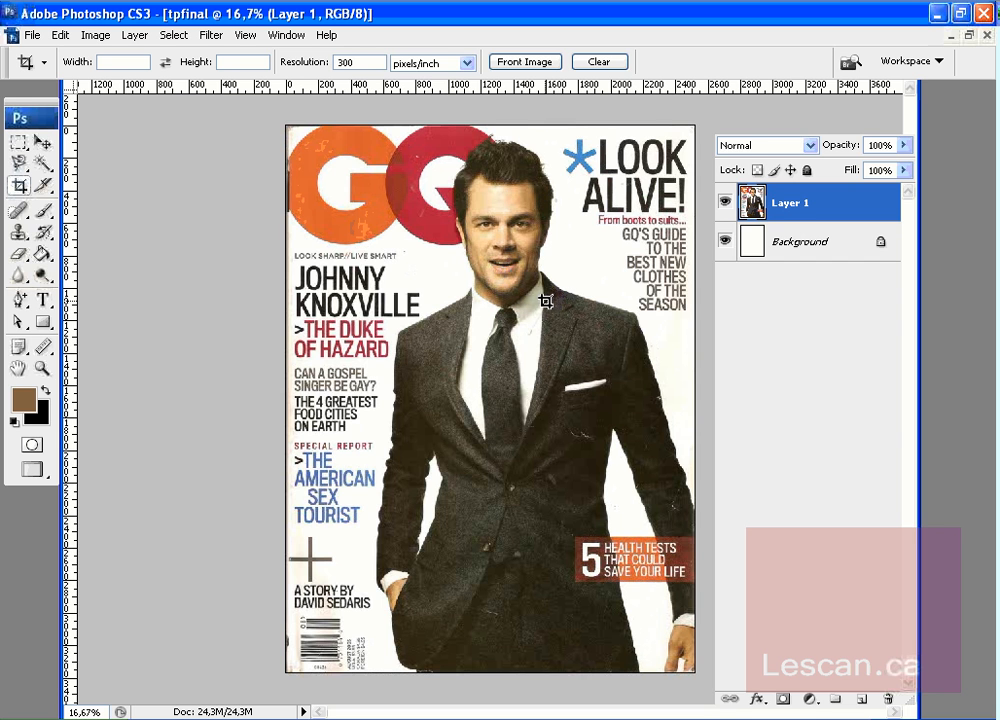
# Return to the standard windowed view and position the IMG_8679.JPG window beside the tpfinal cover
pyautogui.press('f')
pyautogui.press('f')
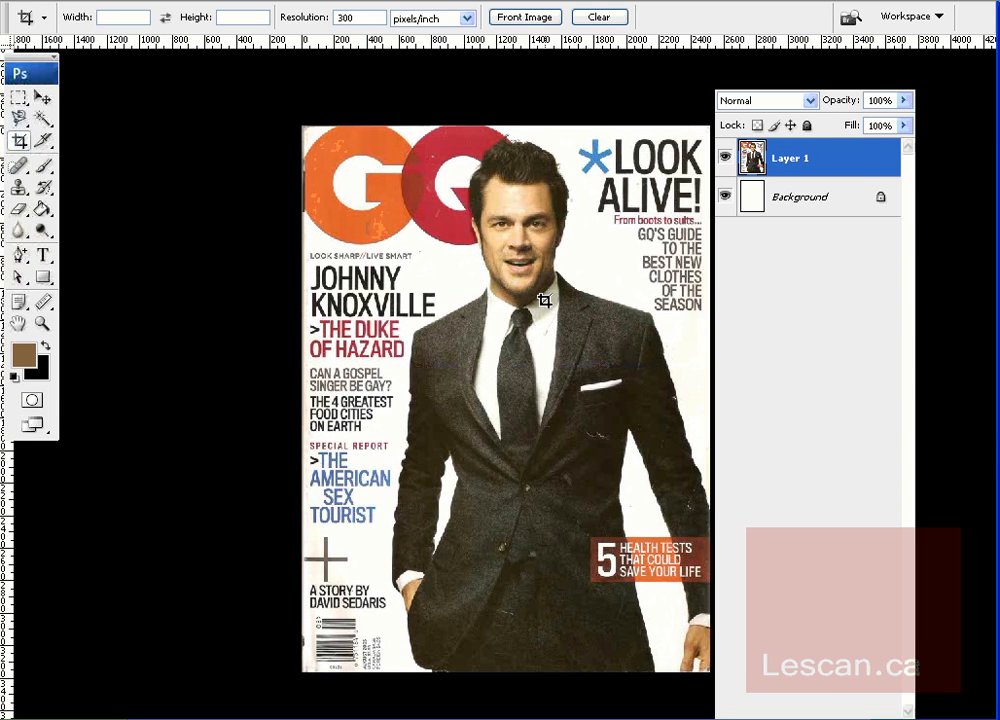
pyautogui.press('f')
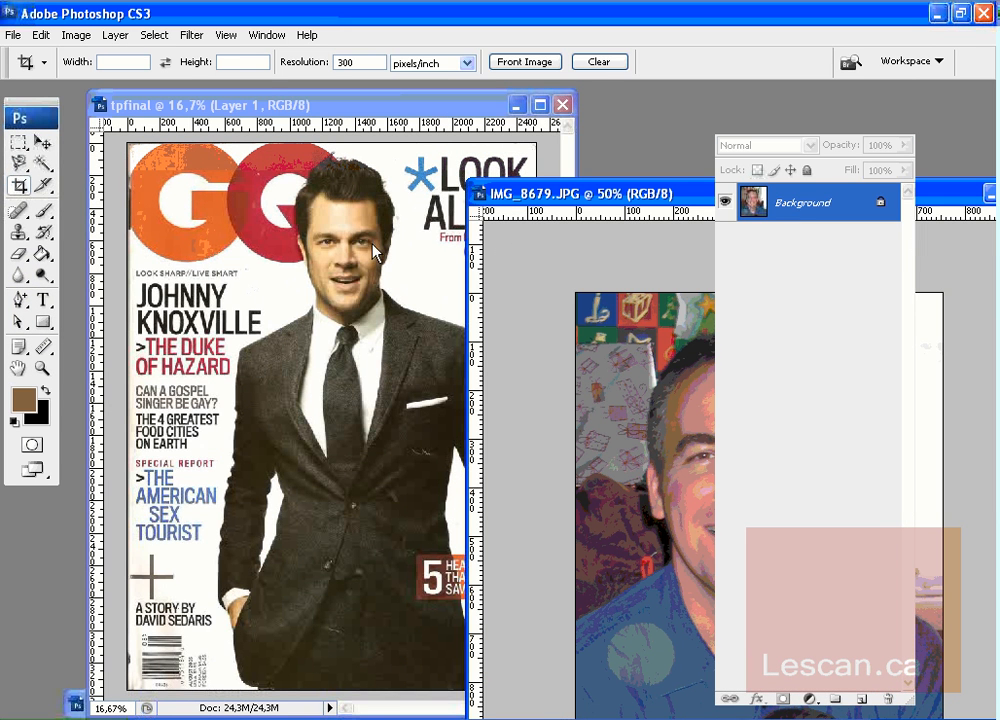
pyautogui.moveTo(588, 197); pyautogui.dragTo(610, 193)
pyautogui.click(11, 33)
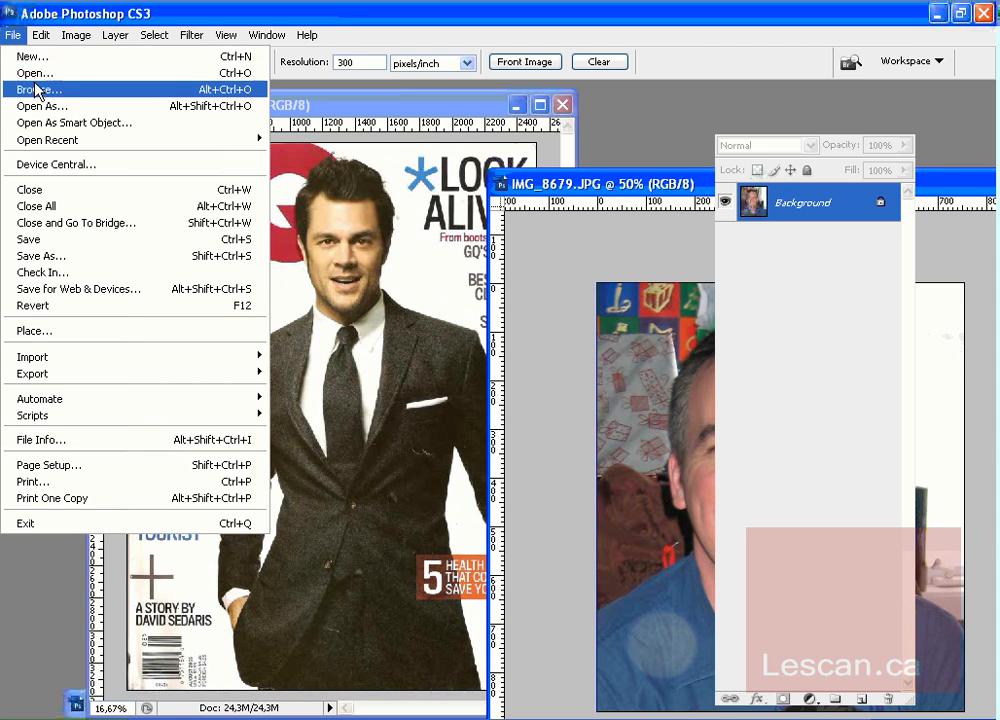
pyautogui.click(628, 188)
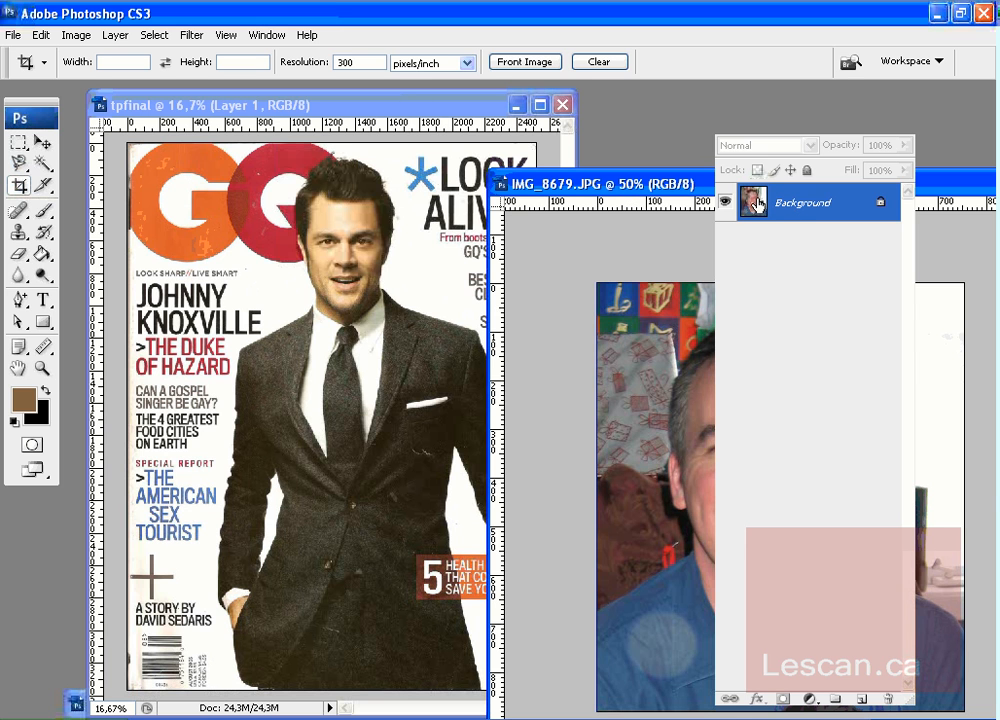
# Copy the IMG_8679.JPG portrait into tpfinal as a new layer and place it over the GQ logo beside the model's head
pyautogui.moveTo(756, 203); pyautogui.dragTo(306, 281)
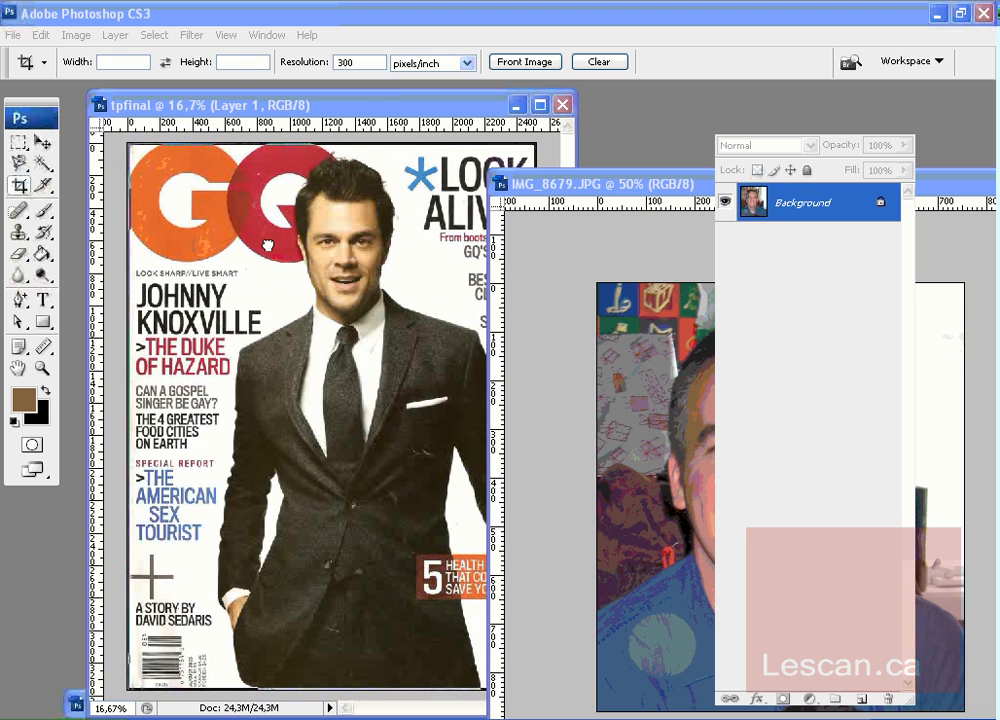
pyautogui.moveTo(268, 245); pyautogui.dragTo(262, 238)
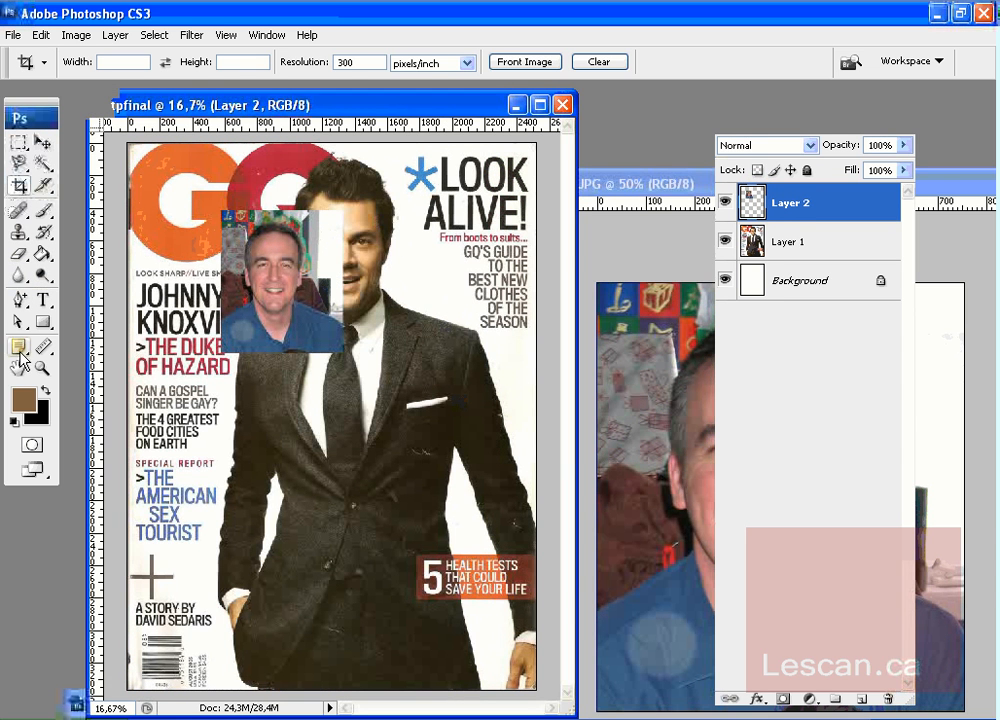
pyautogui.click(43, 142)
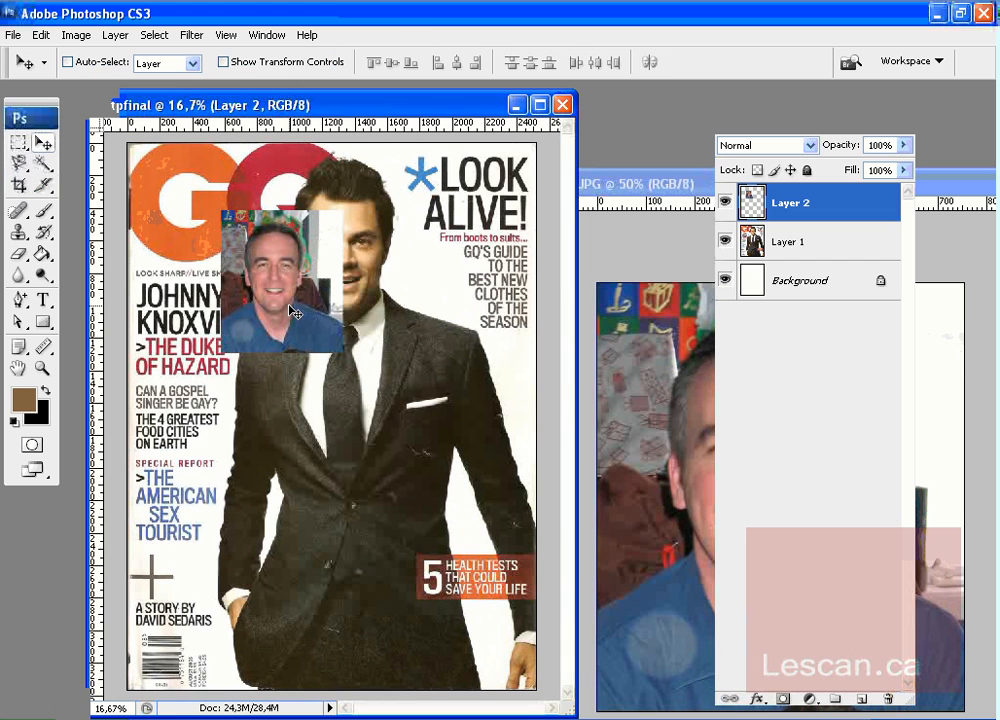
pyautogui.moveTo(293, 312); pyautogui.dragTo(232, 277)
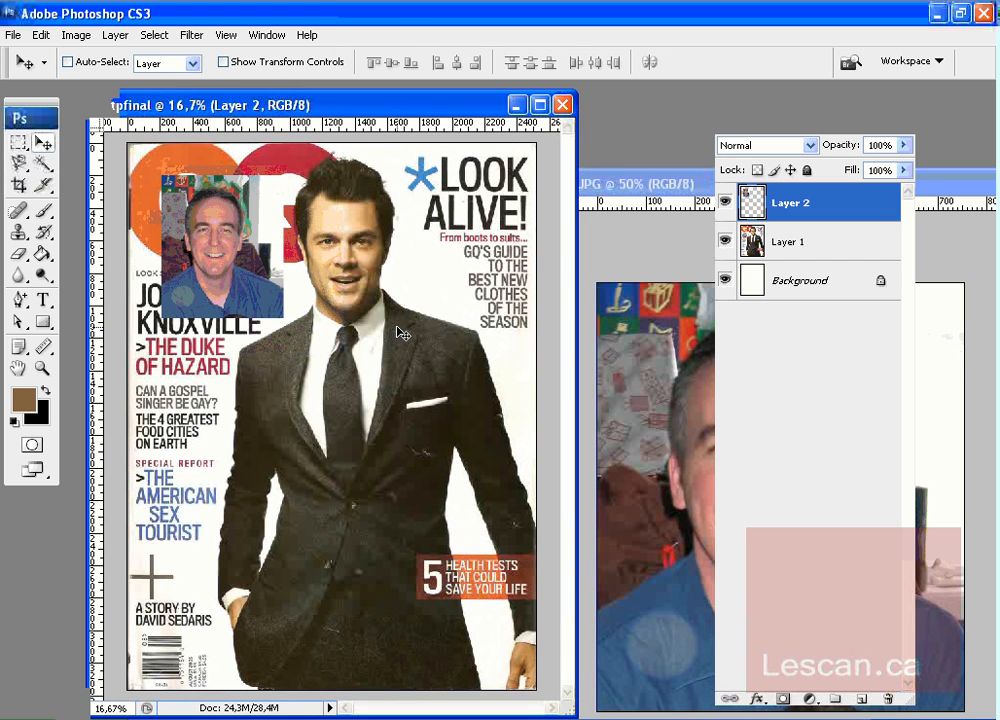
# Nudge the portrait layer slightly right and down so it sits whole beside the cover model's face
pyautogui.press('z')
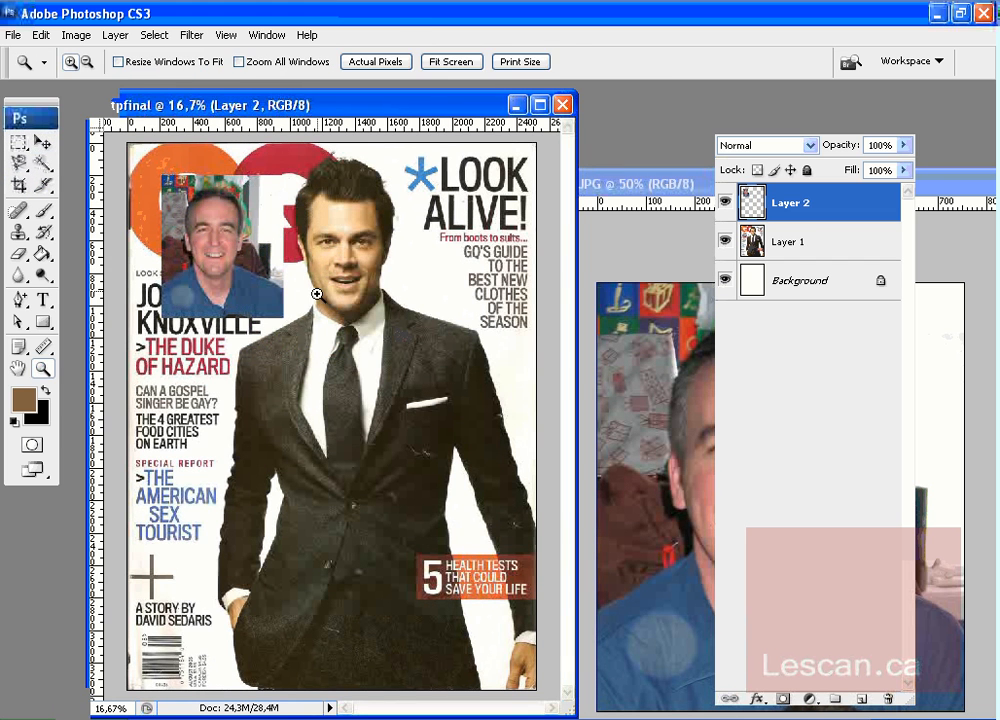
pyautogui.click(300, 300)
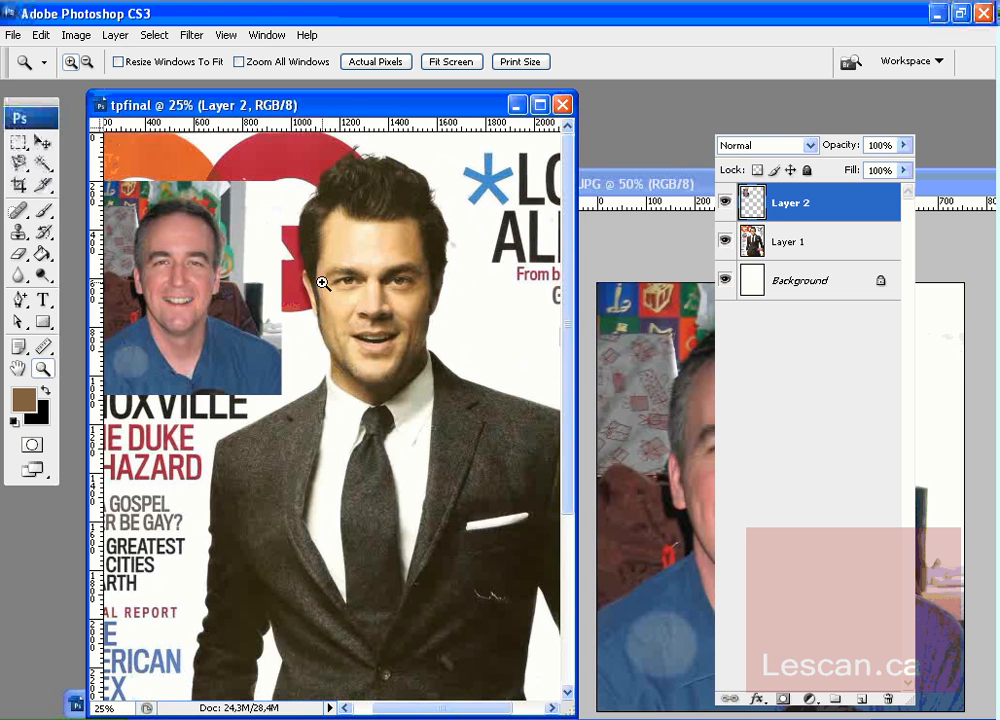
pyautogui.moveTo(578, 455); pyautogui.dragTo(658, 455)
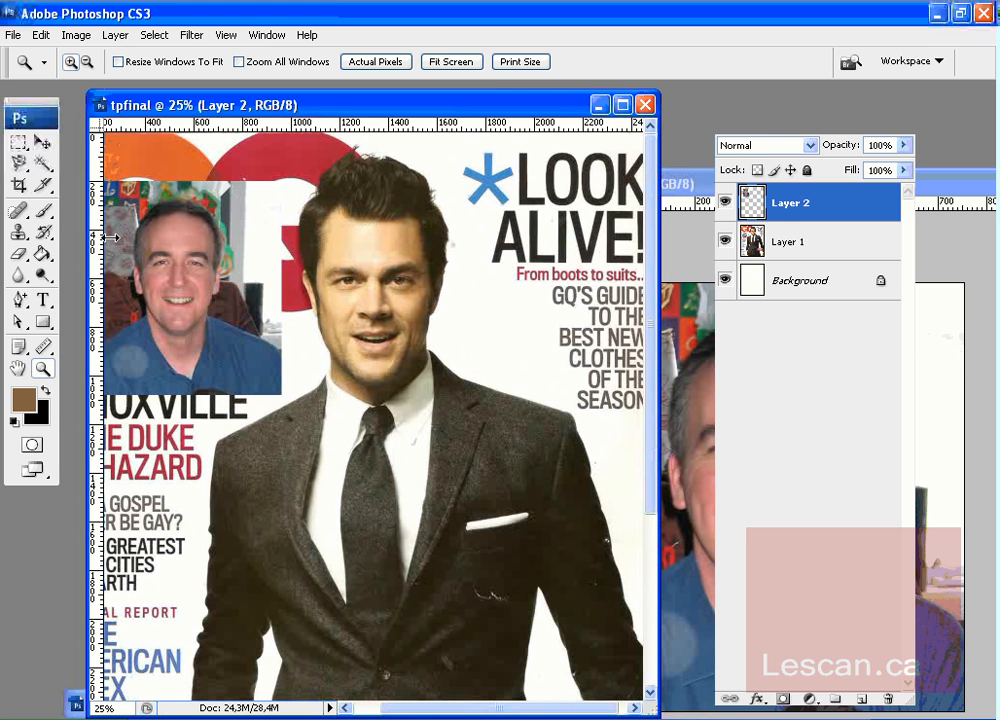
pyautogui.click(43, 142)
pyautogui.moveTo(152, 232); pyautogui.dragTo(168, 246)
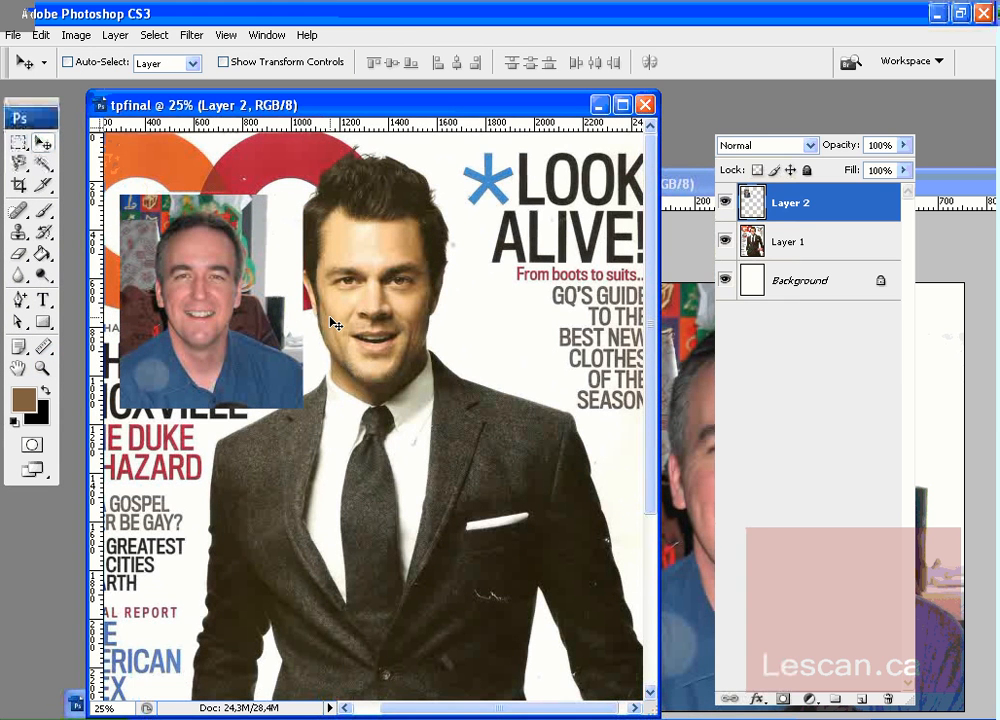
# Scale the portrait layer proportionally to about 161% with Free Transform and apply it
pyautogui.hotkey('ctrl', 't')
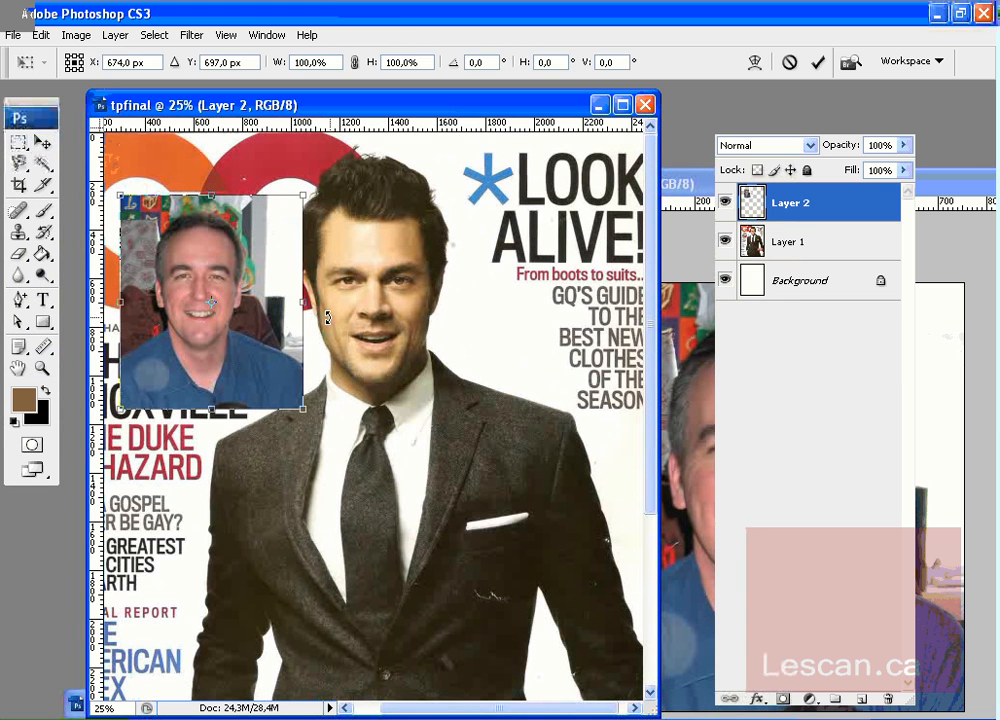
pyautogui.moveTo(303, 199); pyautogui.dragTo(348, 142)
pyautogui.moveTo(114, 412); pyautogui.dragTo(105, 490)
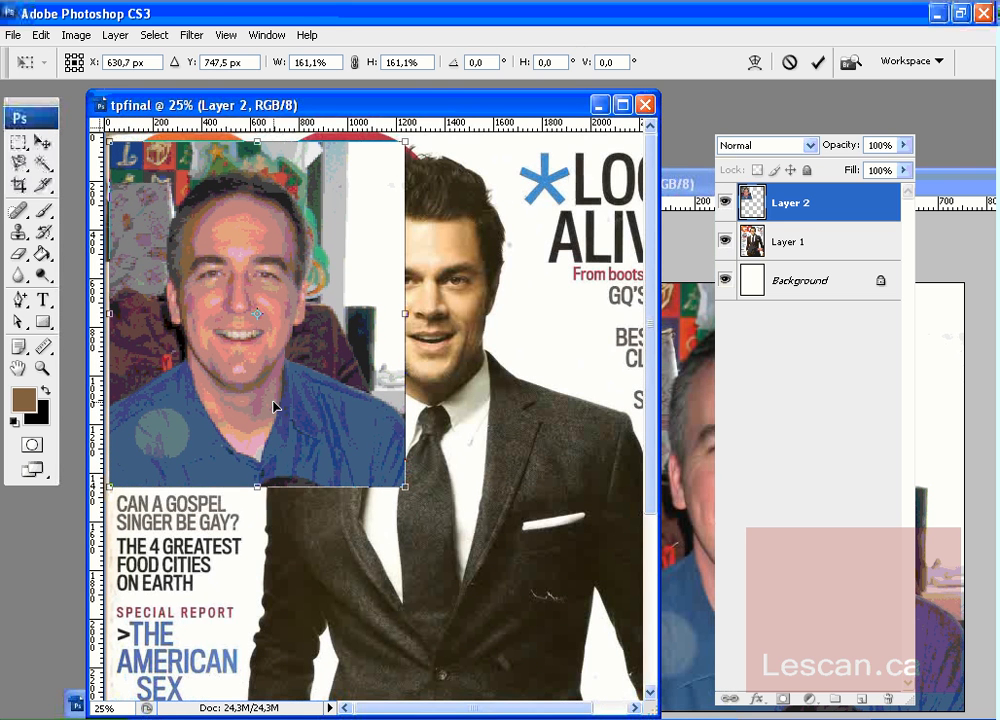
pyautogui.press('Return')
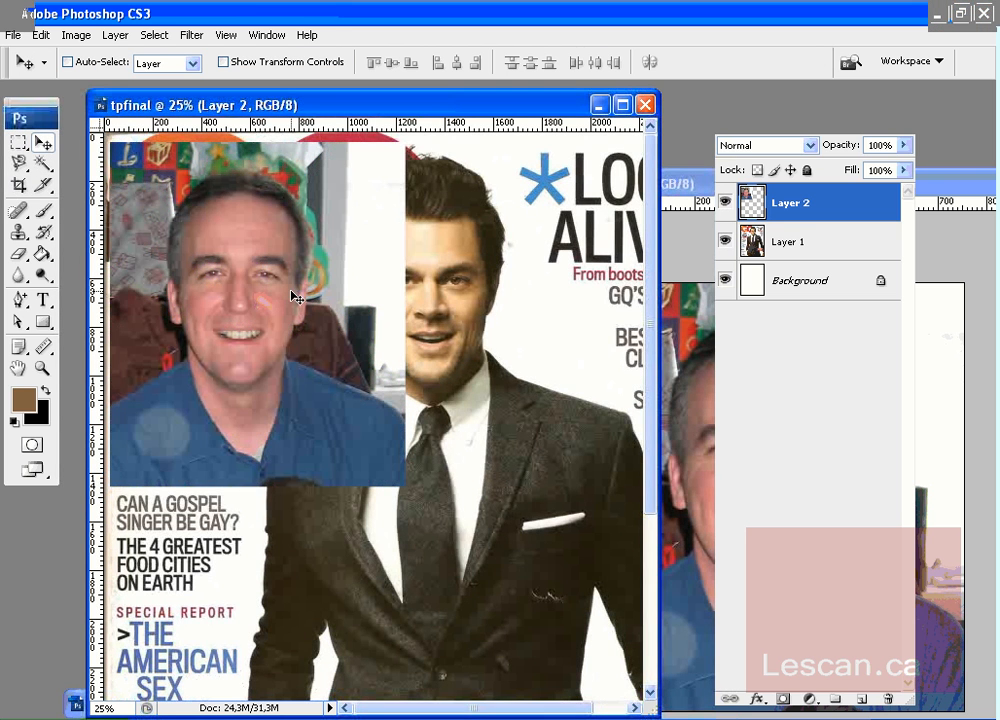
# Shift the portrait layer slightly right and down, and copy a rectangular selection around its head and neck to a new layer
pyautogui.moveTo(301, 292)
pyautogui.mouseDown()
pyautogui.moveTo(271, 291)
pyautogui.moveTo(292, 304)
pyautogui.mouseUp()
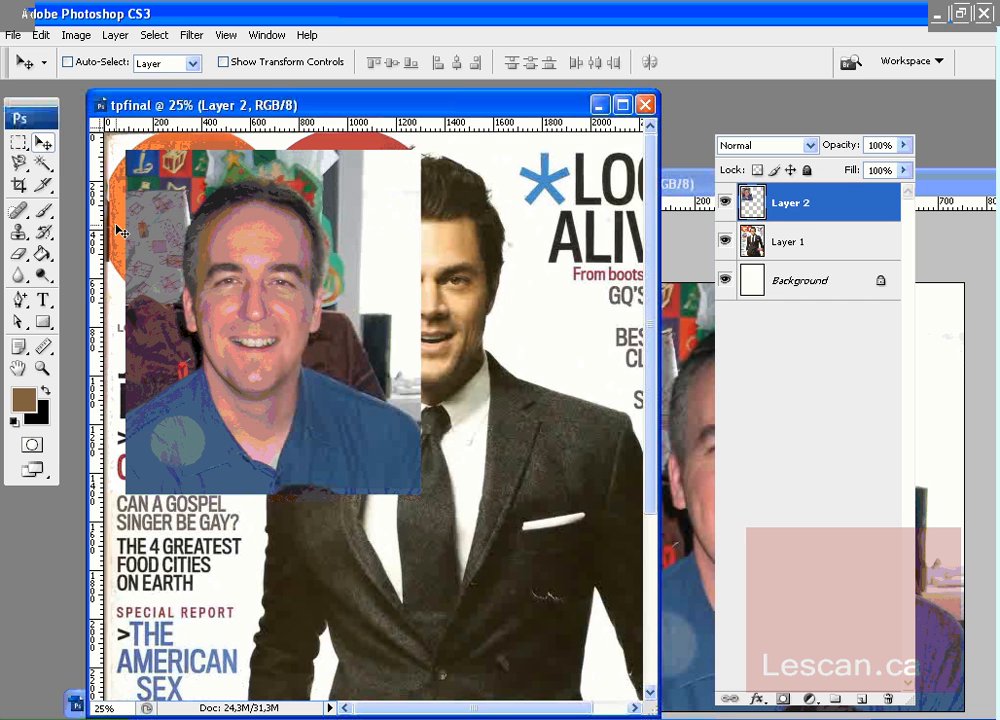
pyautogui.click(19, 142)
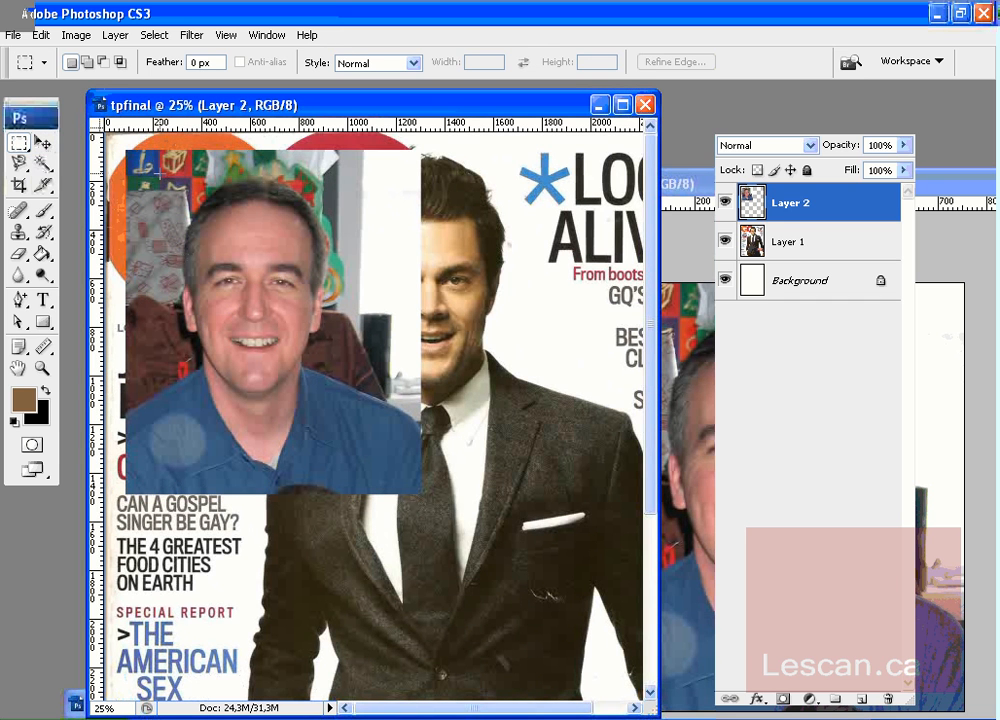
pyautogui.moveTo(326, 380); pyautogui.dragTo(357, 455)
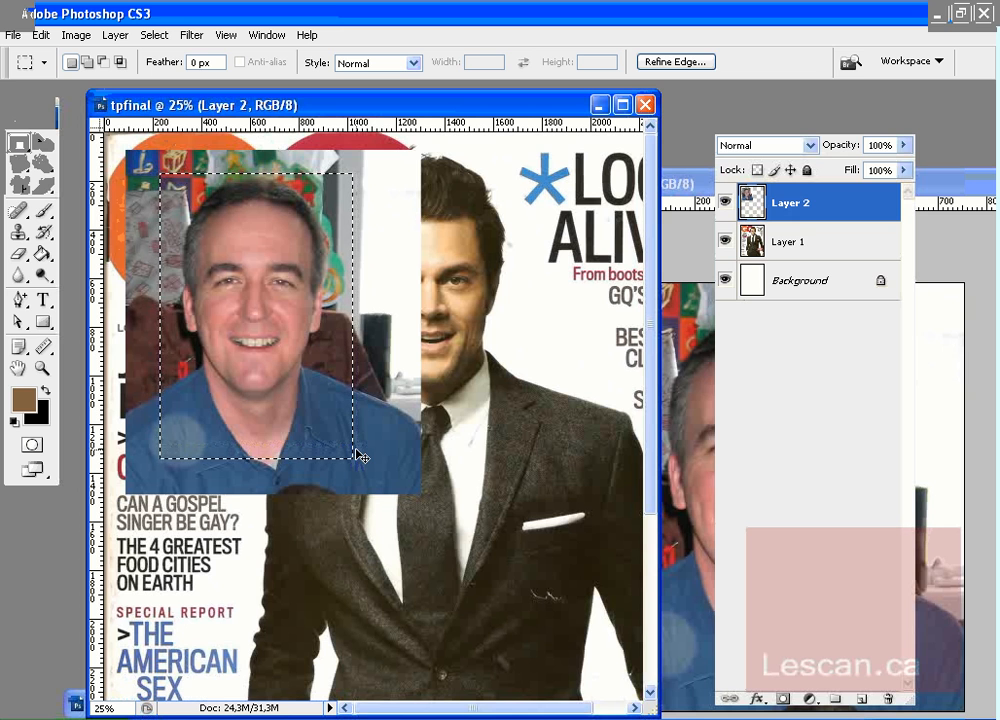
pyautogui.hotkey('ctrl', 'j')
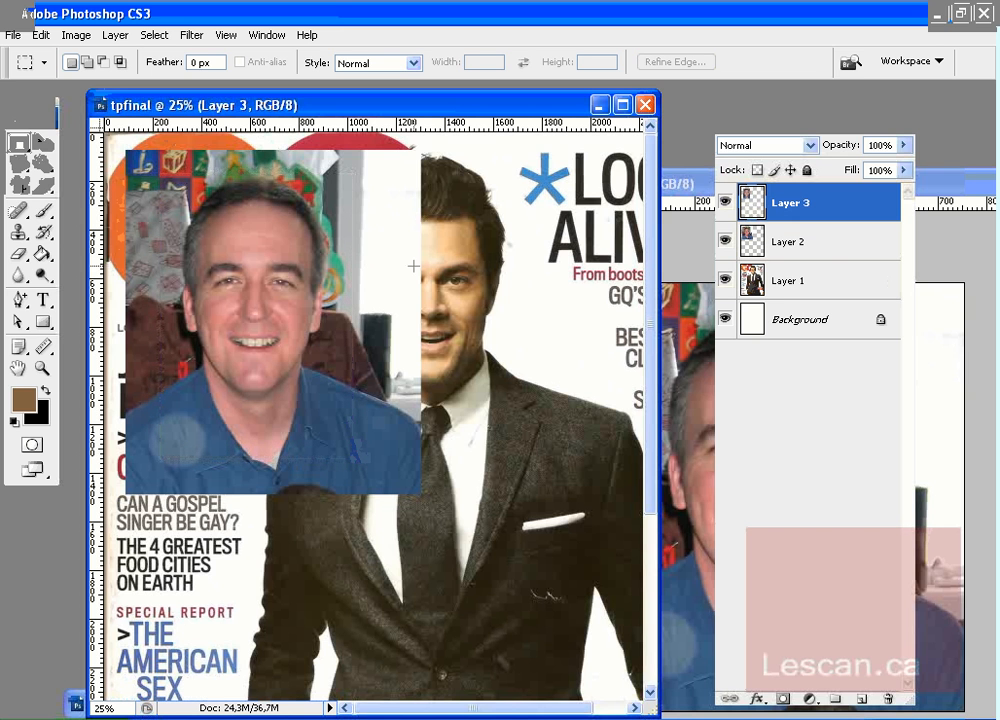
# Hide the full portrait layer, Layer 2, and move it beneath the cover image on Layer 1
pyautogui.click(725, 242)
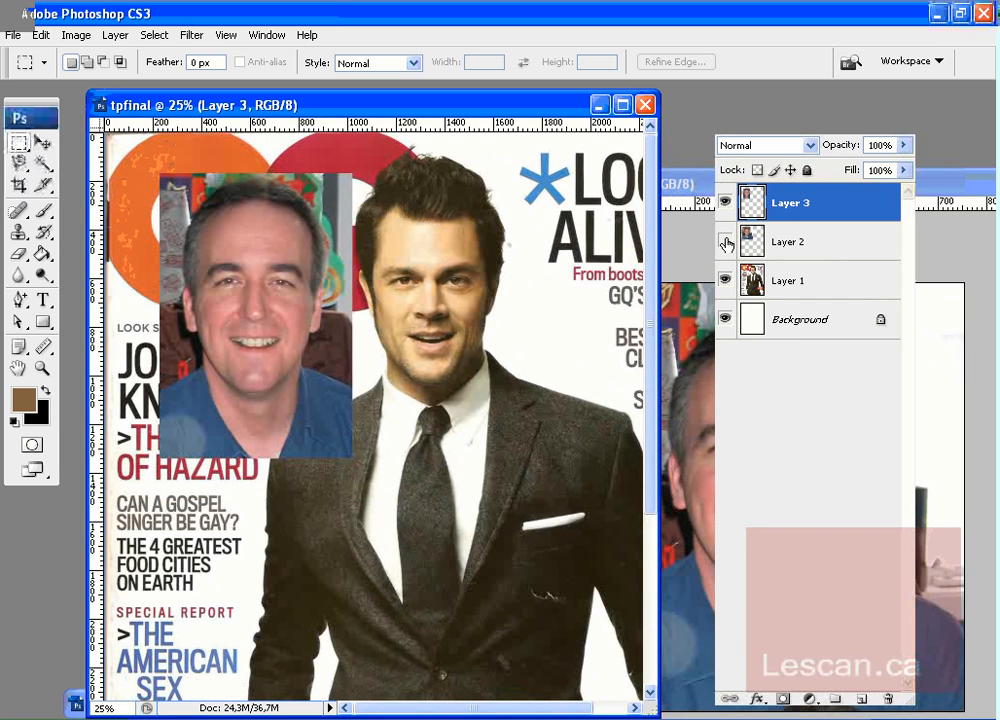
pyautogui.click(838, 248)
pyautogui.moveTo(828, 248); pyautogui.dragTo(820, 300)
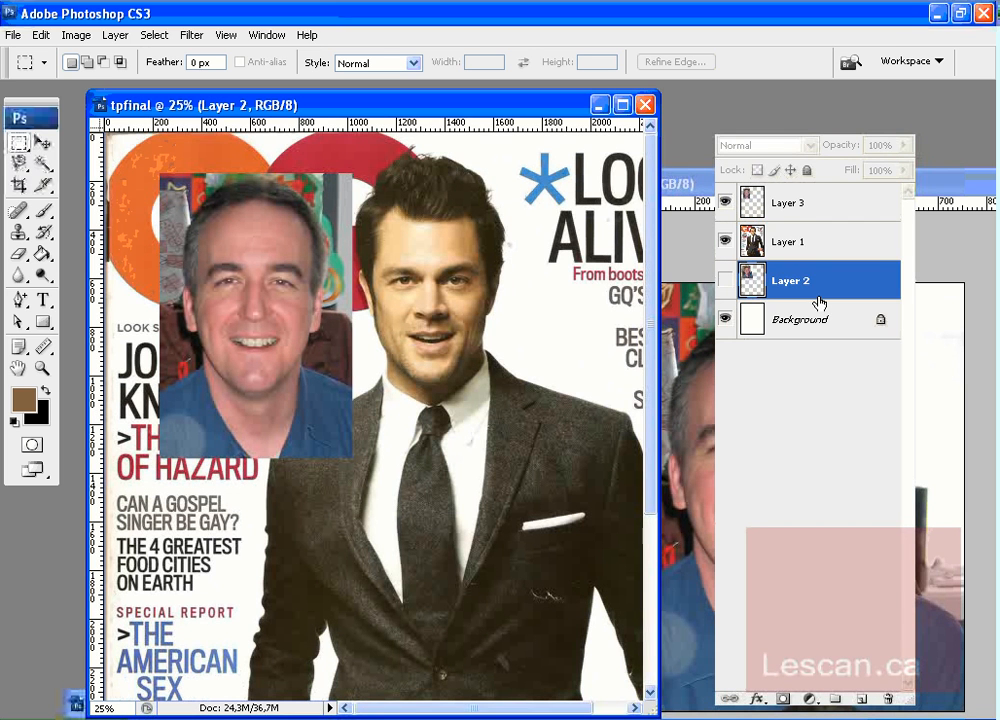
# Select the cropped portrait on Layer 3 and shift it slightly up and left, away from the cover model's face
pyautogui.click(43, 142)
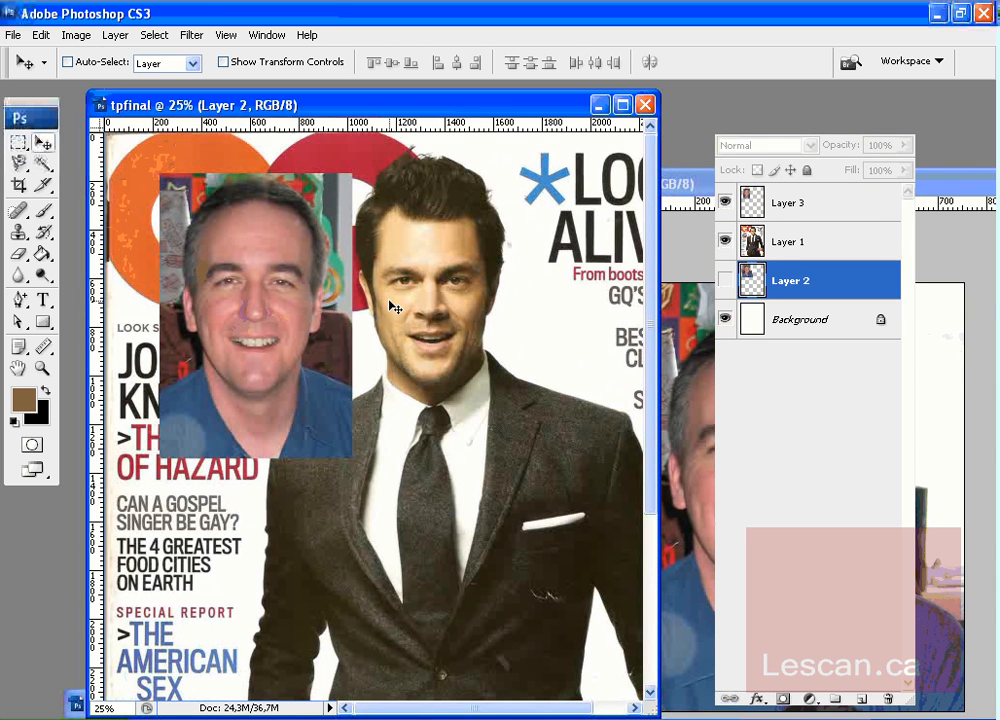
pyautogui.keyDown('ctrl'); pyautogui.click(600, 262); pyautogui.keyUp('ctrl')
pyautogui.moveTo(294, 310); pyautogui.dragTo(276, 298)
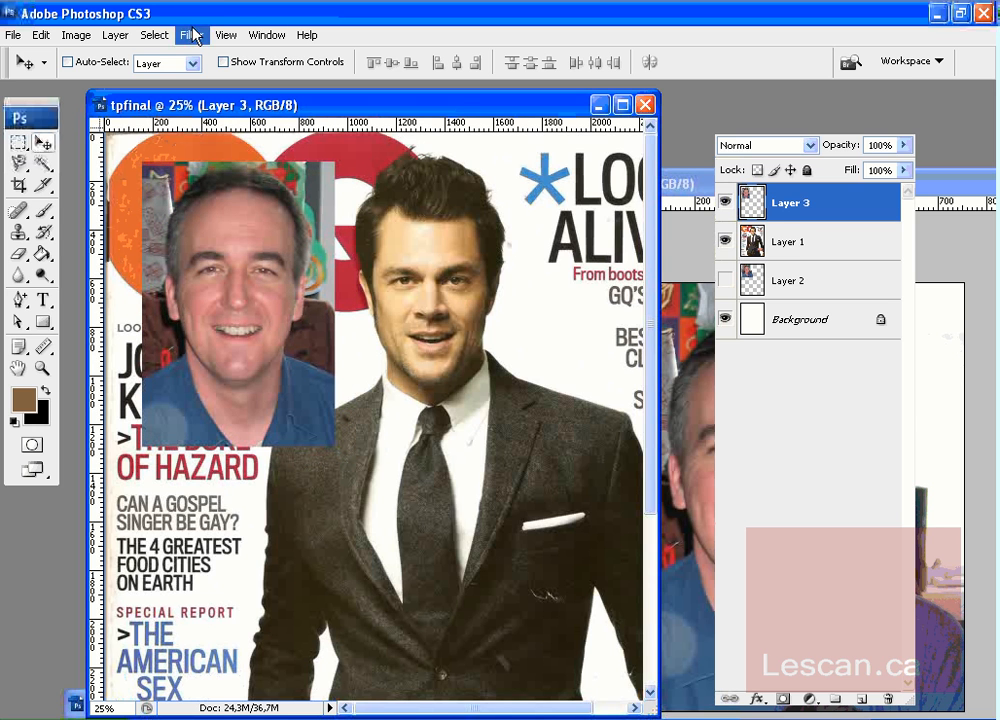
# Add horizontal guides at forehead, eye and chin height, and move the cropped portrait right and down to line it up with the model's face
pyautogui.click(226, 36)
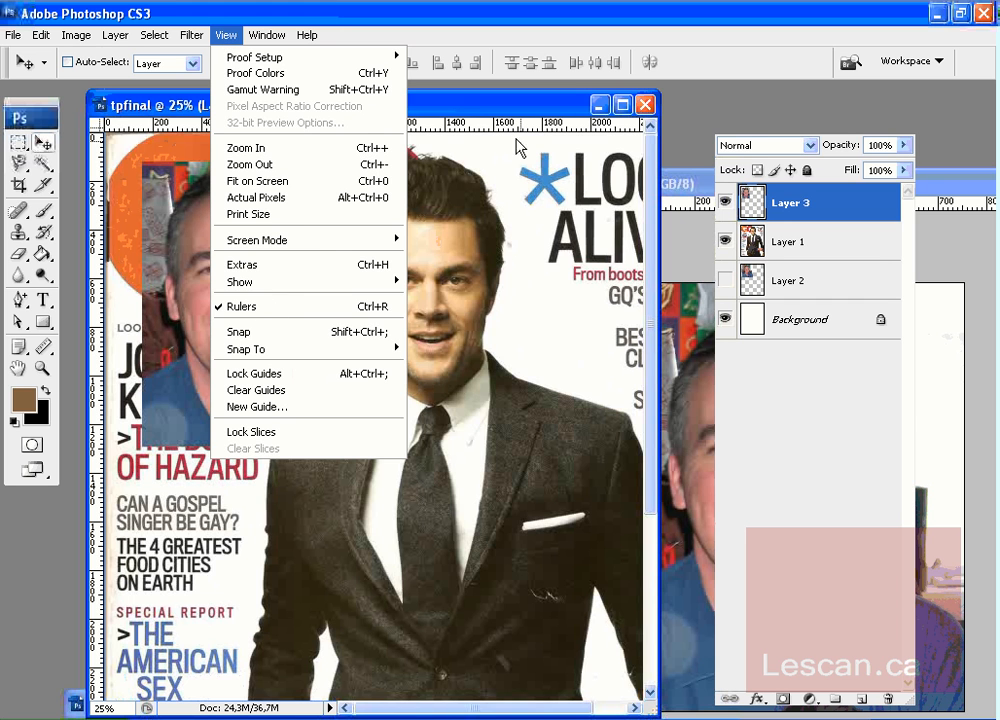
pyautogui.click(484, 105)
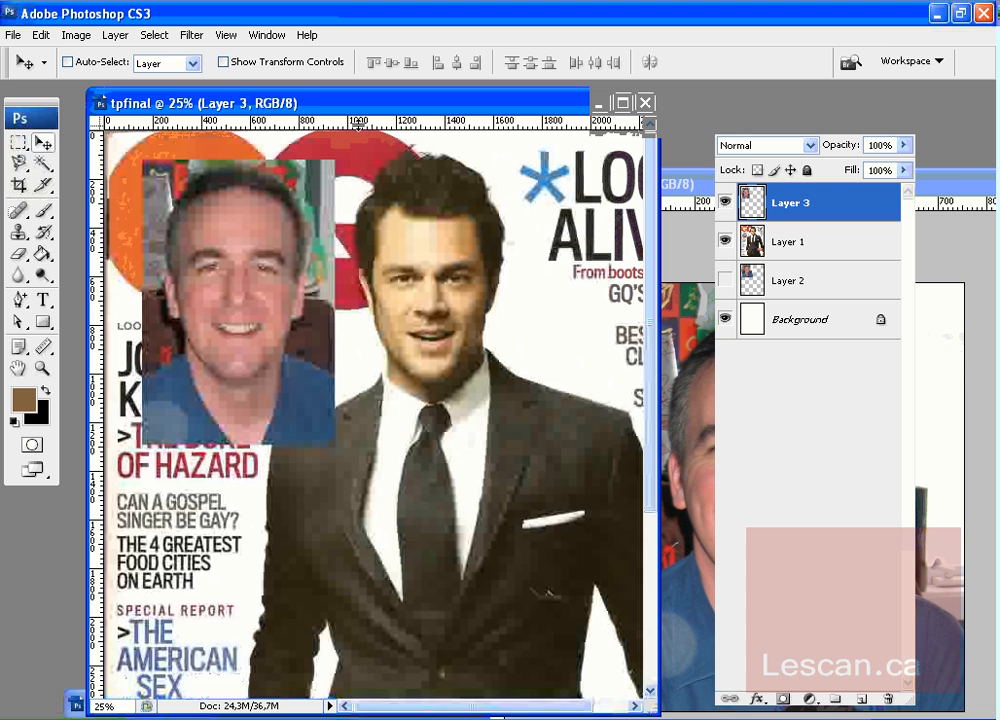
pyautogui.moveTo(357, 260)
pyautogui.mouseDown()
pyautogui.moveTo(353, 196)
pyautogui.moveTo(351, 268)
pyautogui.mouseUp()
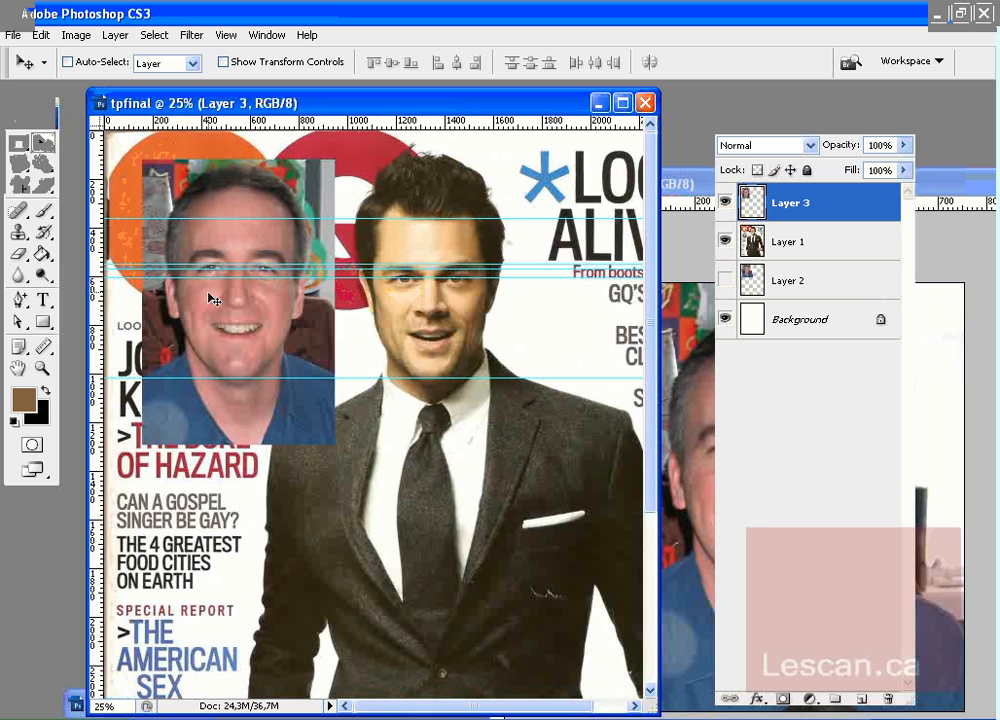
pyautogui.moveTo(235, 328); pyautogui.dragTo(258, 334)
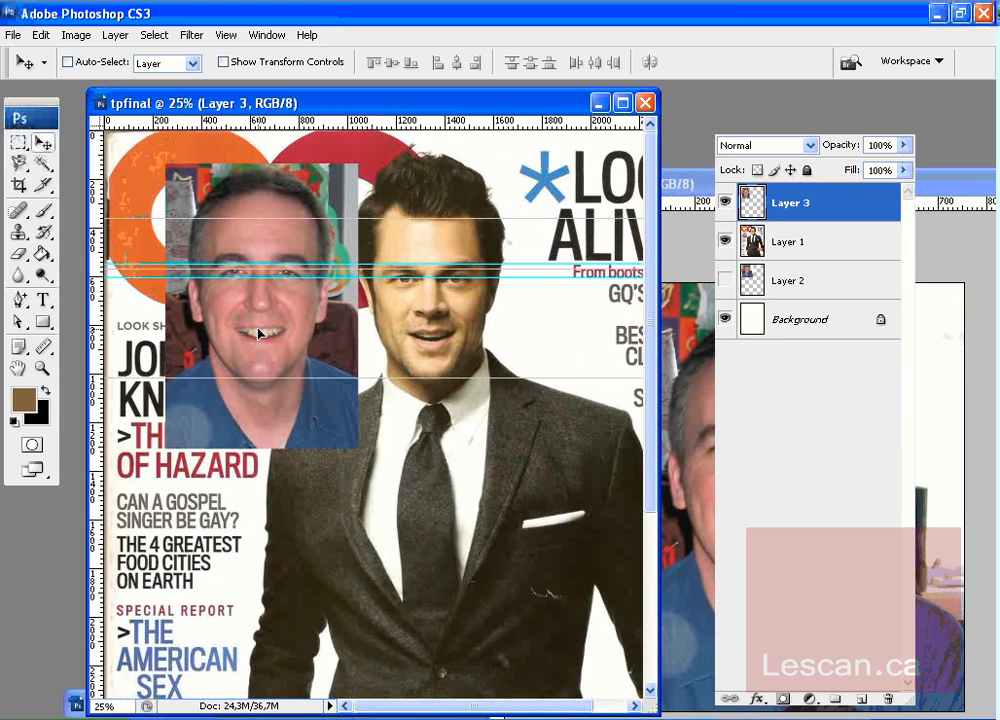
pyautogui.moveTo(258, 333); pyautogui.dragTo(258, 335)
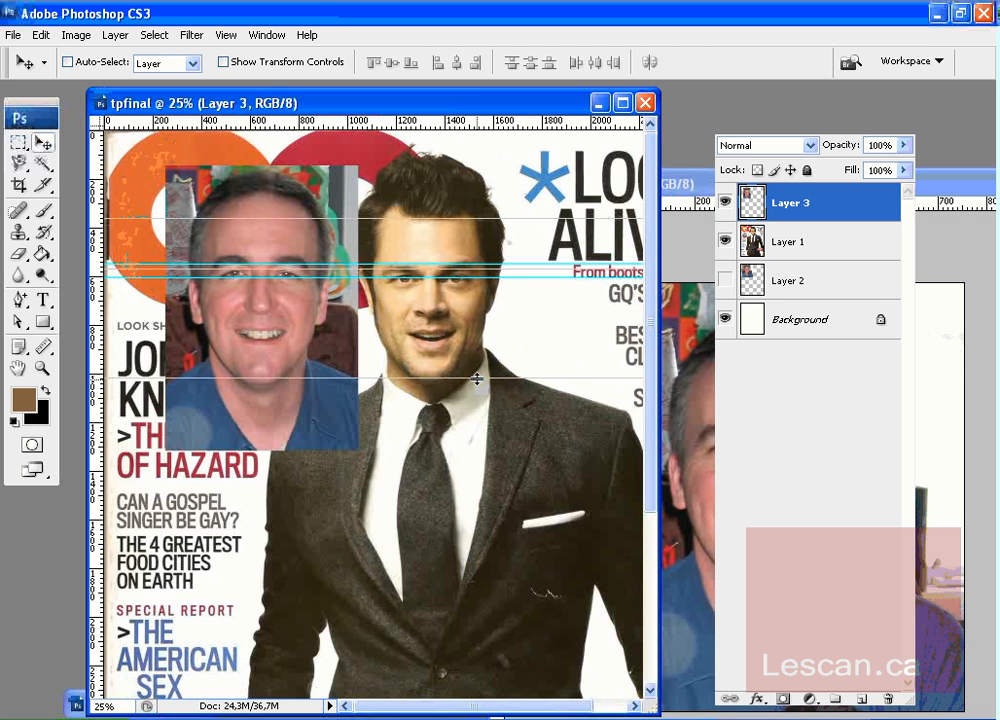
# Lower the chin guide slightly and reduce the upper guides to a single one at the eye level of both faces
pyautogui.moveTo(477, 378); pyautogui.dragTo(475, 384)
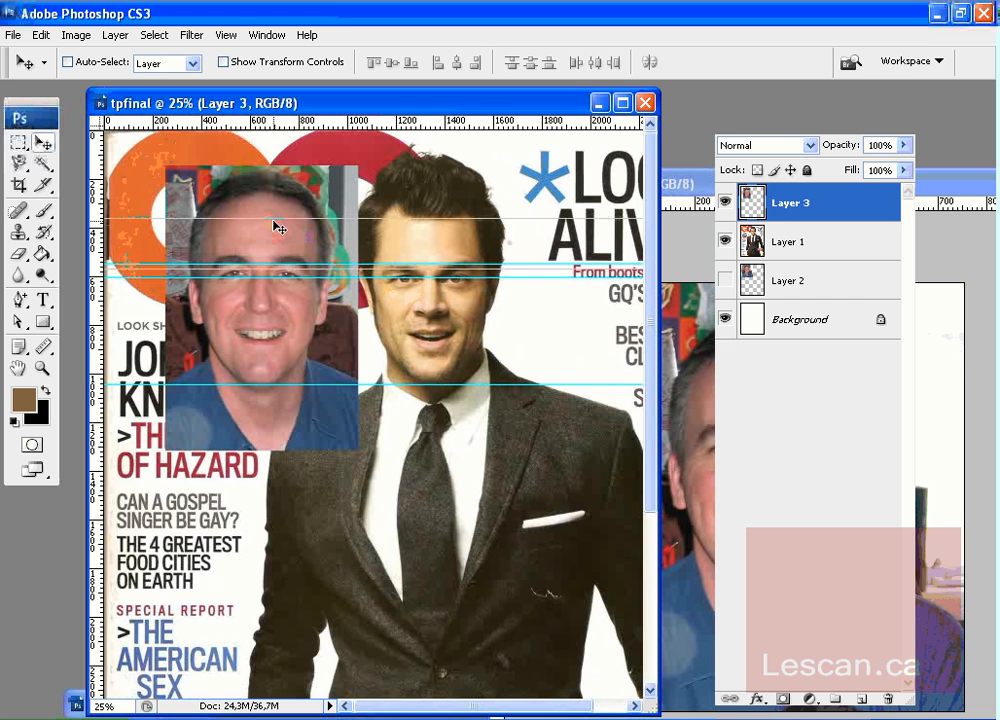
pyautogui.moveTo(271, 218); pyautogui.dragTo(271, 270)
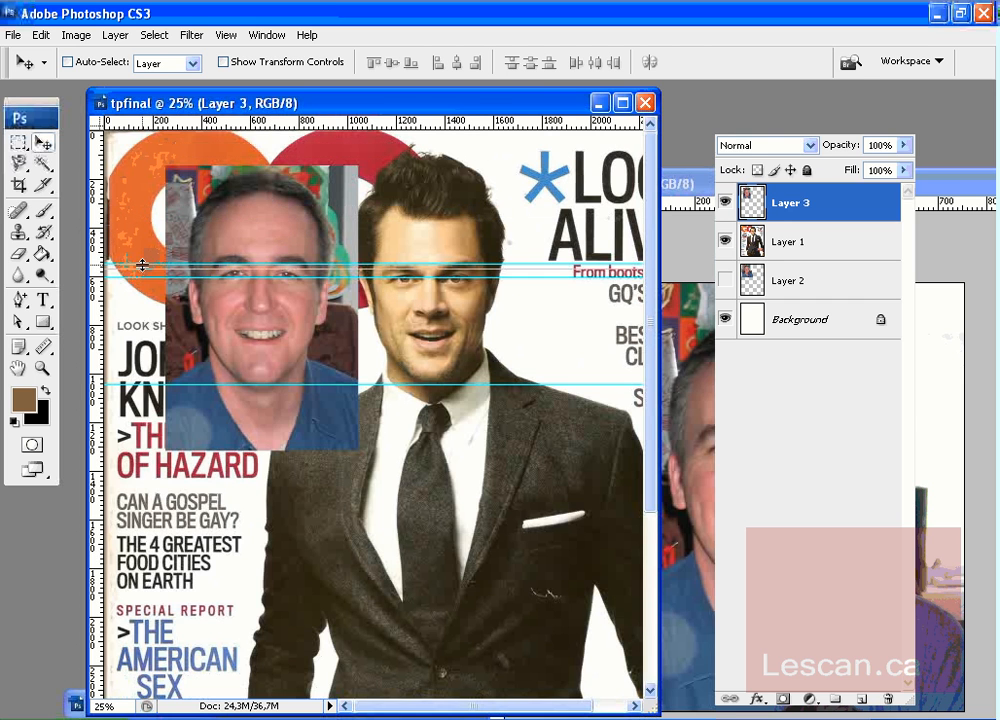
pyautogui.moveTo(142, 264)
pyautogui.mouseDown()
pyautogui.moveTo(118, 206)
pyautogui.moveTo(112, 215)
pyautogui.moveTo(150, 213)
pyautogui.moveTo(145, 158)
pyautogui.moveTo(146, 274)
pyautogui.mouseUp()
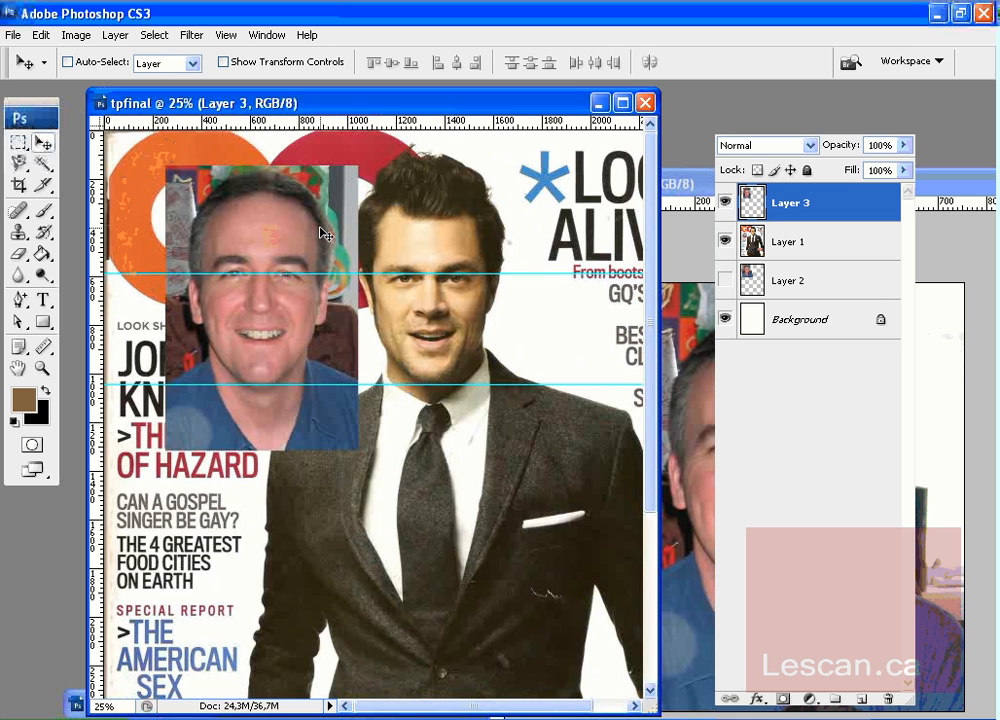
# Scale the cropped portrait layer proportionally to about 98.5% with Free Transform and apply it
pyautogui.hotkey('ctrl', 't')
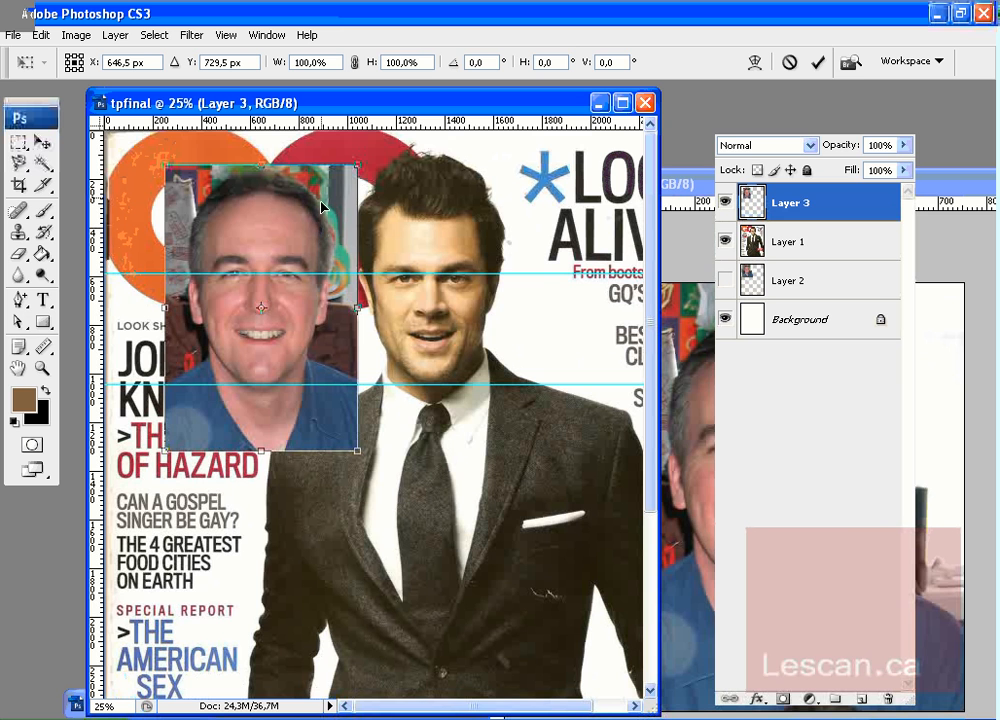
pyautogui.moveTo(359, 160); pyautogui.dragTo(354, 163)
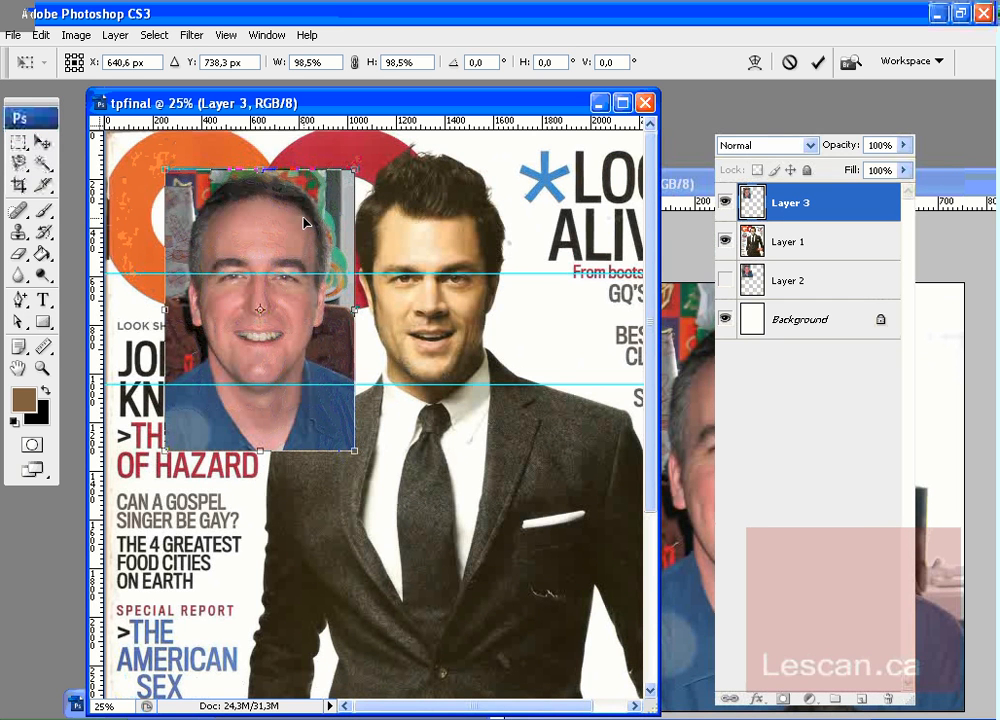
pyautogui.press('Return')
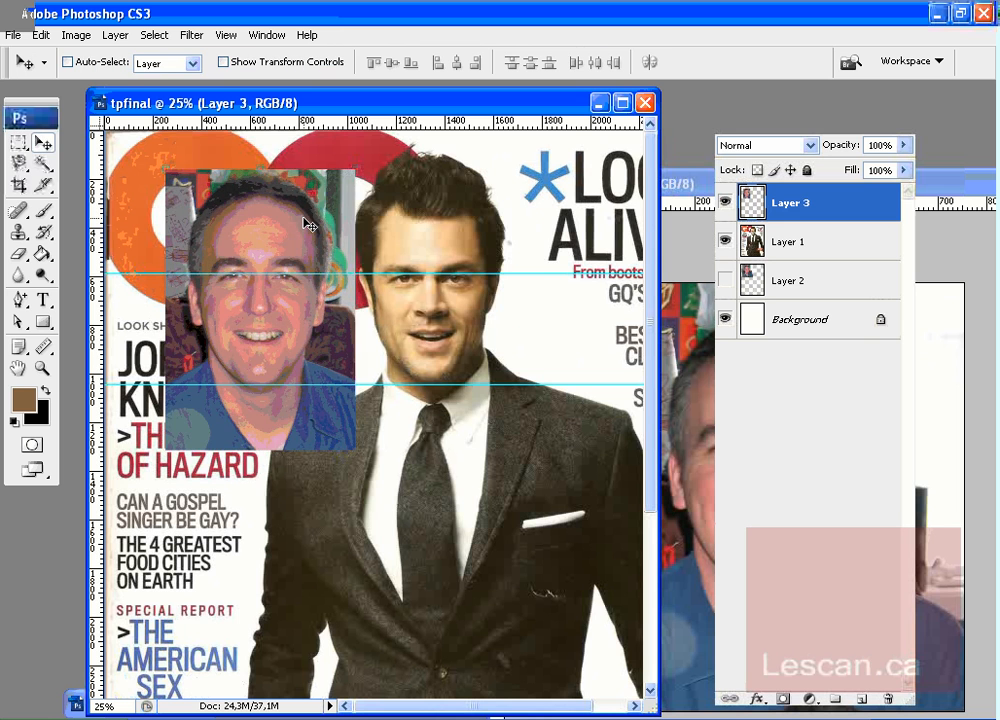
# Place the cropped portrait over the cover model's face and reduce the layer's opacity to 80% to compare the two heads
pyautogui.moveTo(272, 240); pyautogui.dragTo(453, 236)
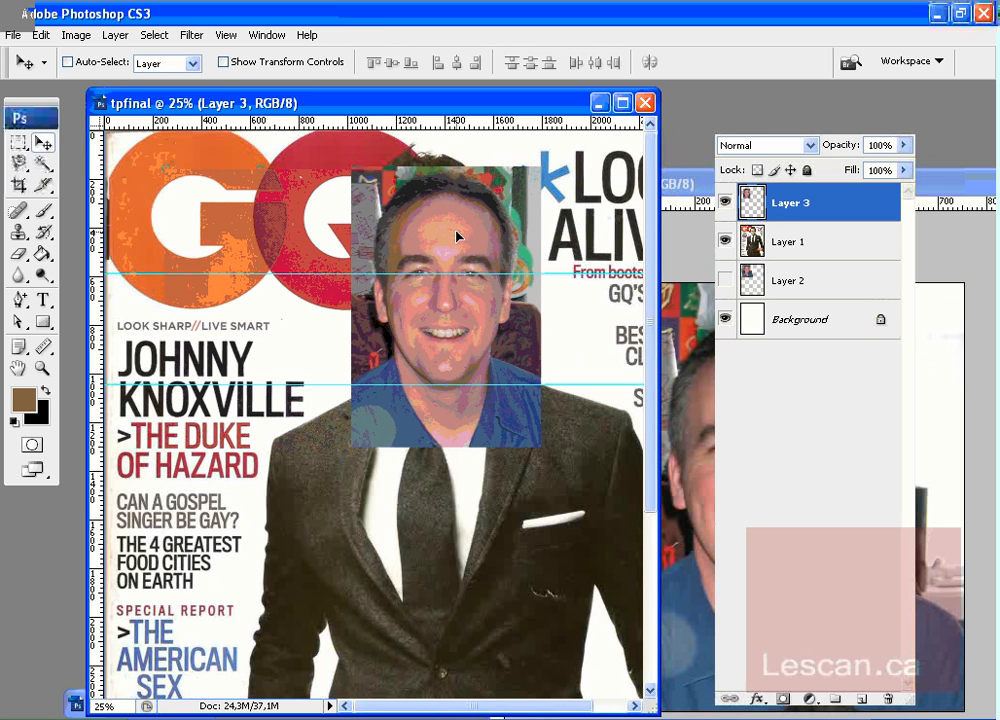
pyautogui.click(903, 145)
pyautogui.moveTo(902, 172); pyautogui.dragTo(888, 172)
pyautogui.click(42, 368)
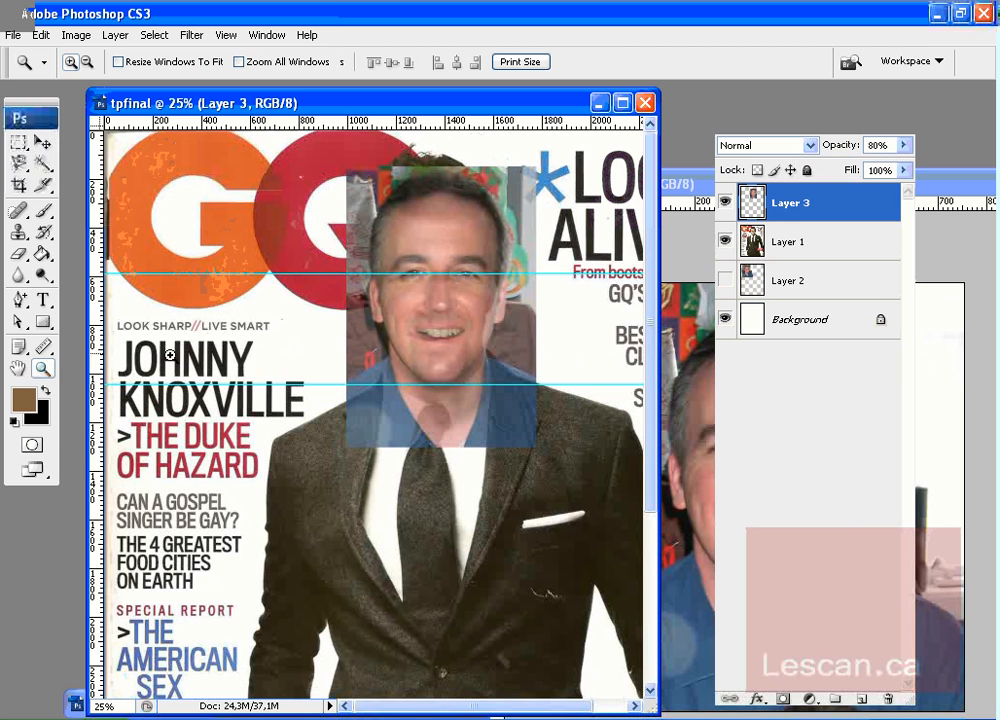
pyautogui.moveTo(337, 170); pyautogui.dragTo(570, 443)
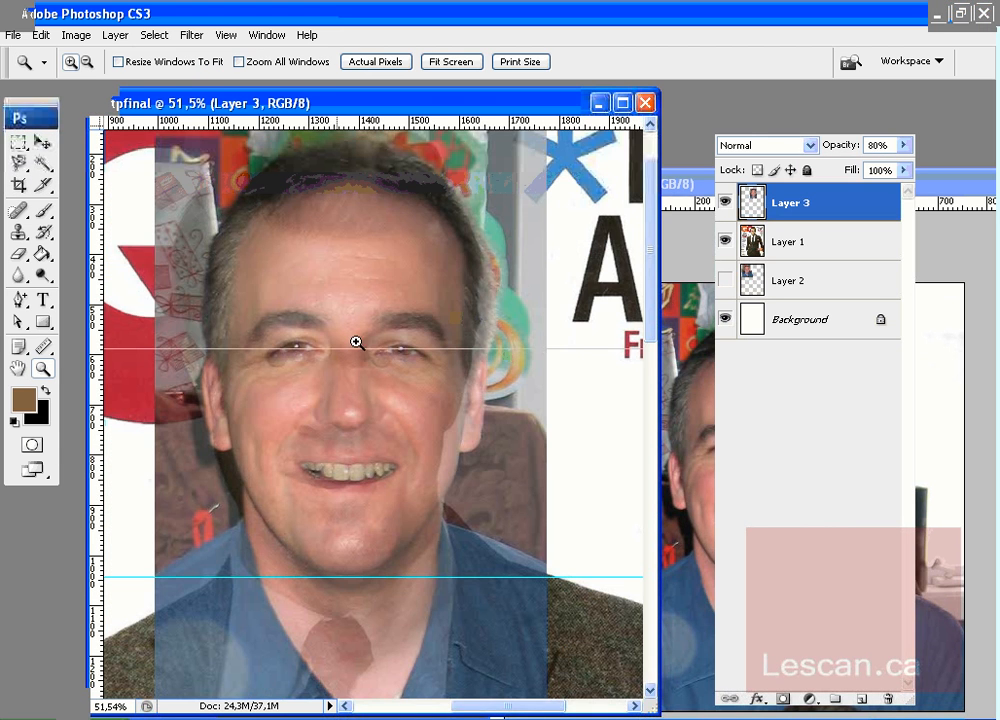
# Nudge the semi-transparent portrait left and slightly down to match its facial features with the cover model's
pyautogui.click(42, 142)
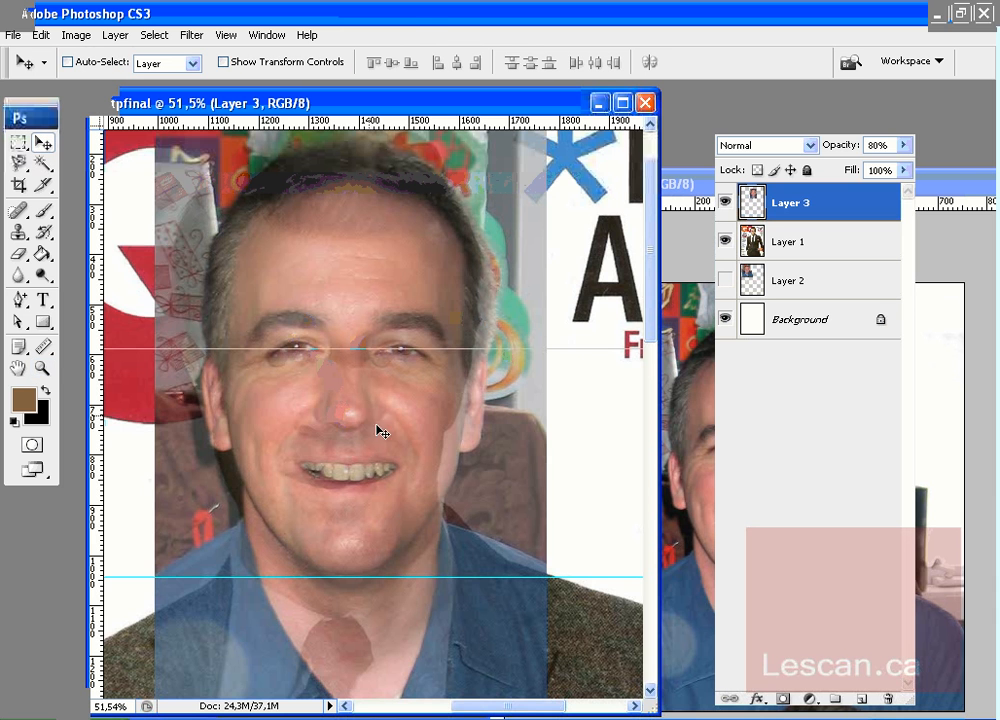
pyautogui.press('Left')
pyautogui.press('Left')
pyautogui.press('Left')
pyautogui.press('Left')
pyautogui.press('Left')
pyautogui.press('Left')
pyautogui.press('Left')
pyautogui.press('Left')
pyautogui.moveTo(380, 438); pyautogui.dragTo(371, 452)
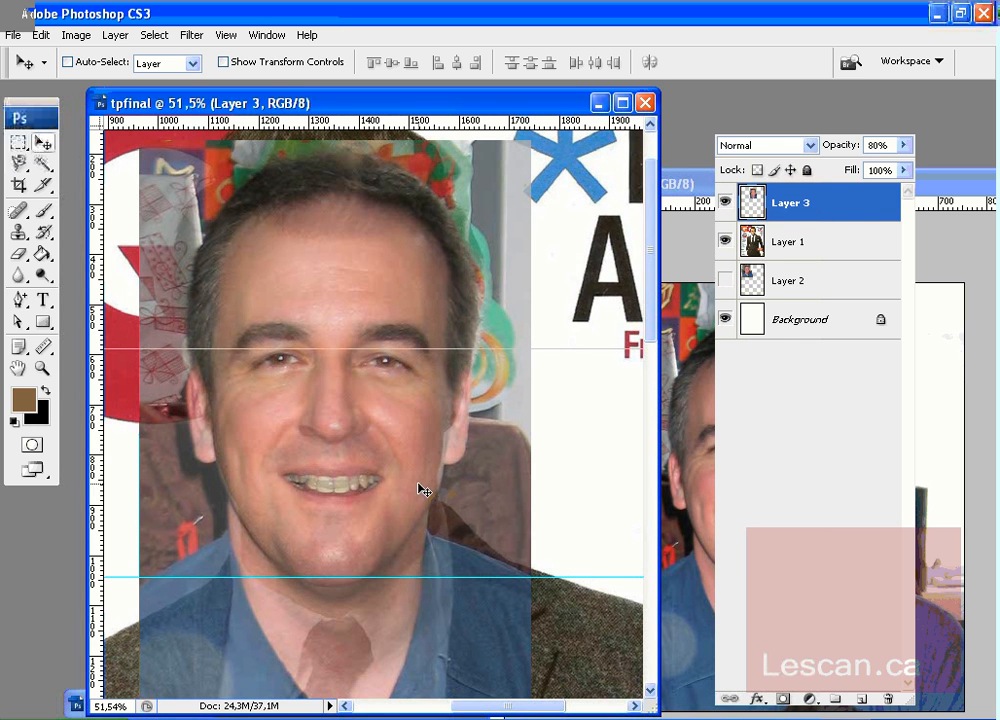
# Move the cropped portrait back beside the cover model's face and restore the layer's opacity to 100%
pyautogui.moveTo(420, 480); pyautogui.dragTo(580, 486)
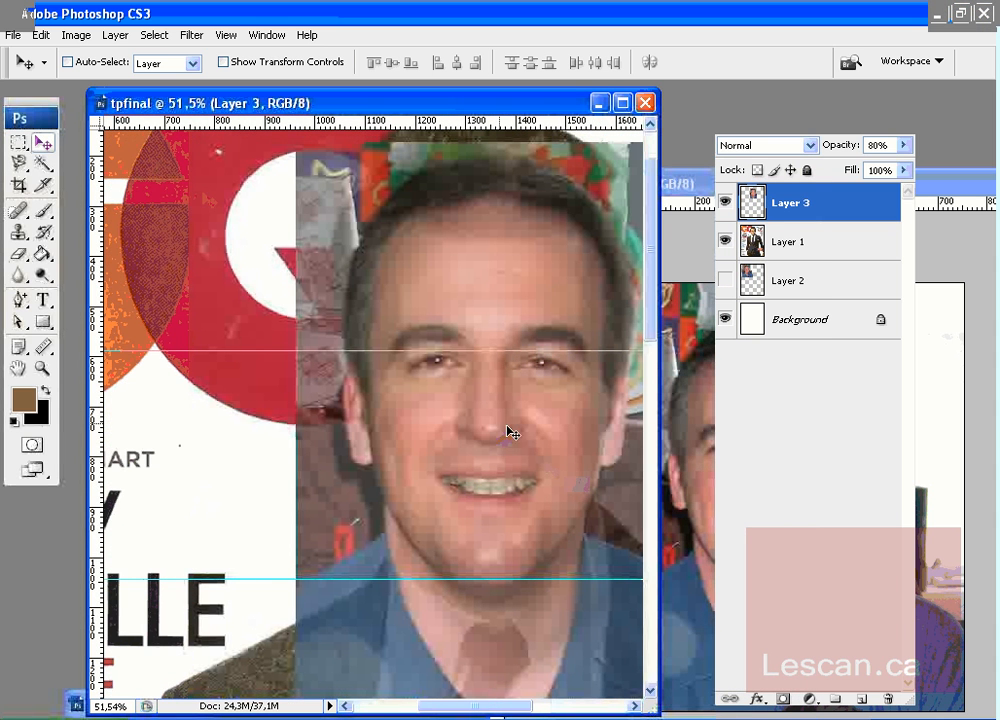
pyautogui.moveTo(536, 449); pyautogui.dragTo(230, 430)
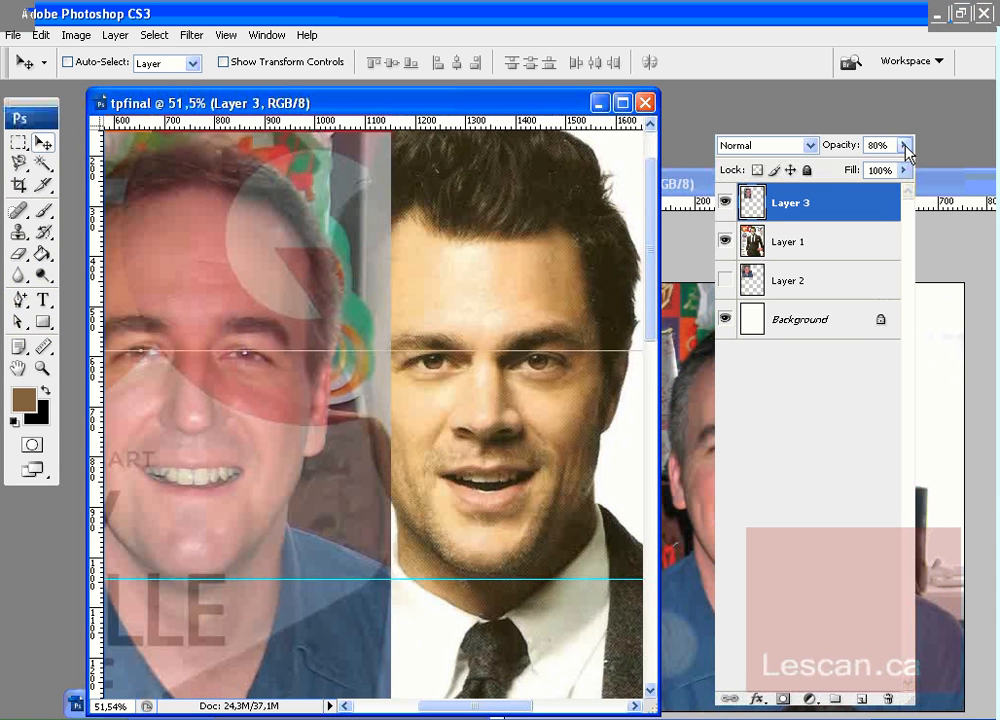
pyautogui.click(904, 145)
pyautogui.moveTo(912, 173); pyautogui.dragTo(912, 173)
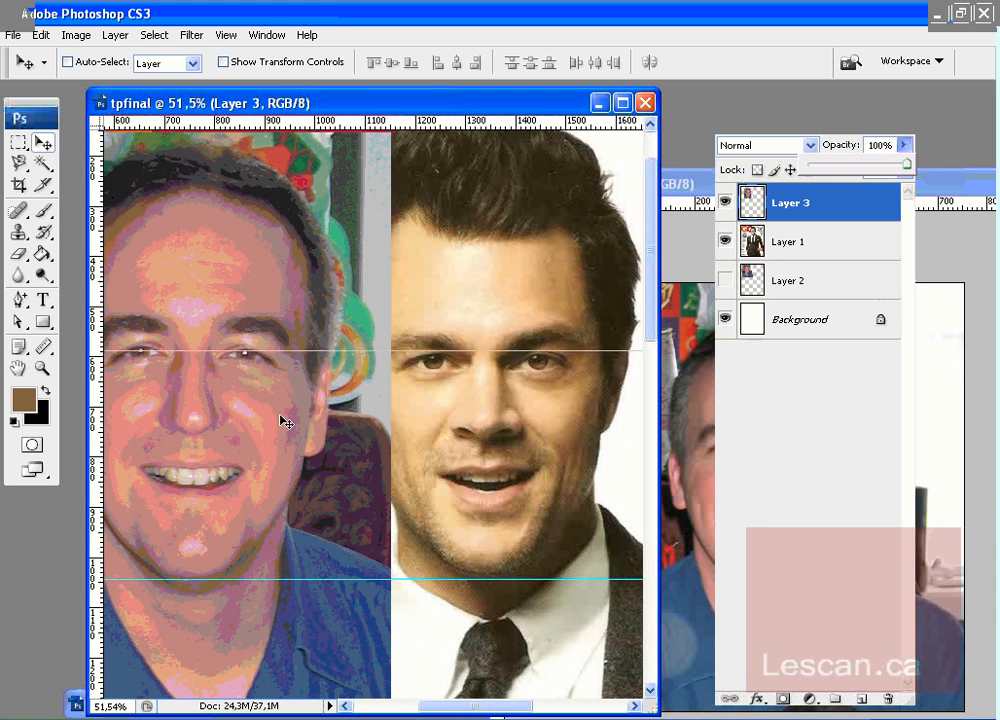
# Widen the tpfinal window to show both faces, and shift the cropped portrait slightly left and down
pyautogui.moveTo(502, 706)
pyautogui.mouseDown()
pyautogui.moveTo(478, 707)
pyautogui.moveTo(490, 707)
pyautogui.mouseUp()
pyautogui.moveTo(655, 712); pyautogui.dragTo(820, 697)
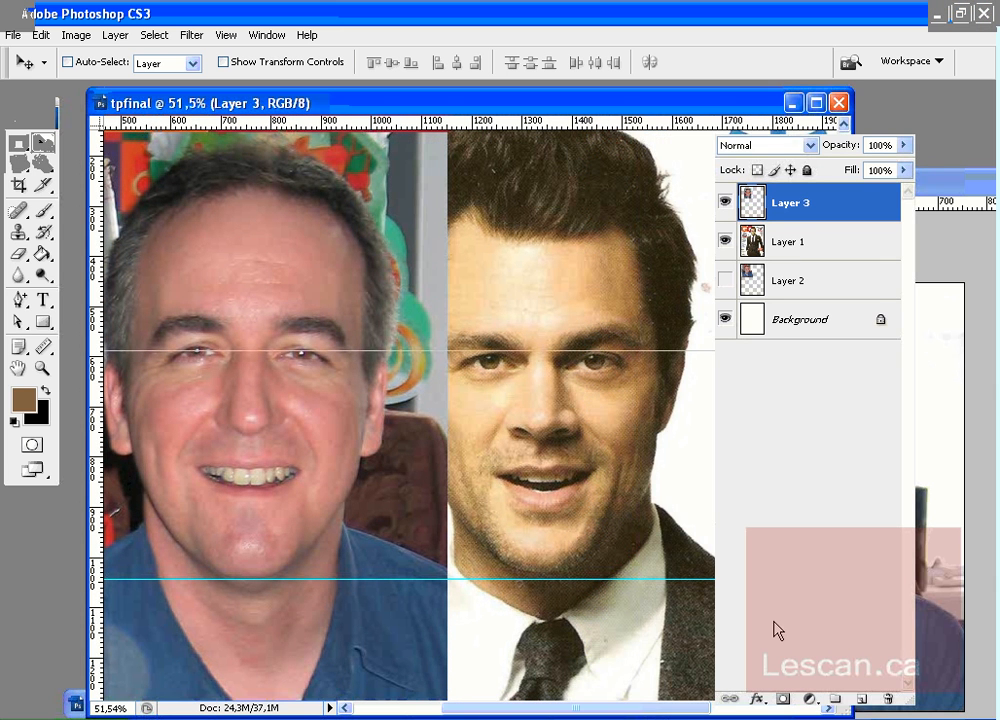
pyautogui.moveTo(287, 434)
pyautogui.mouseDown()
pyautogui.moveTo(271, 419)
pyautogui.moveTo(264, 433)
pyautogui.moveTo(274, 443)
pyautogui.mouseUp()
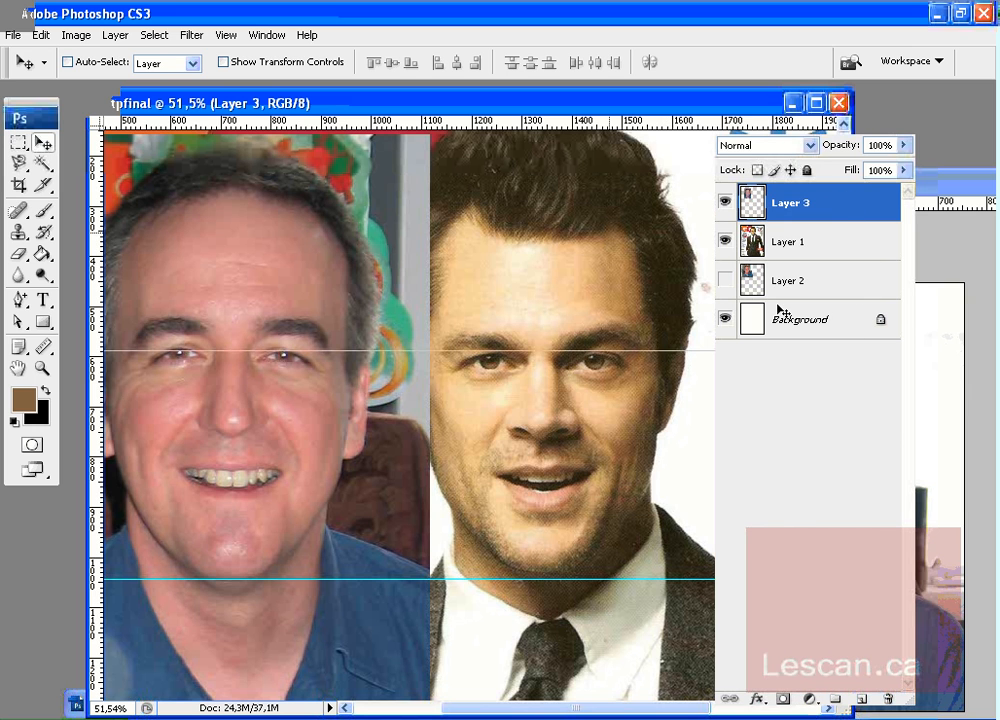
pyautogui.click(76, 35)
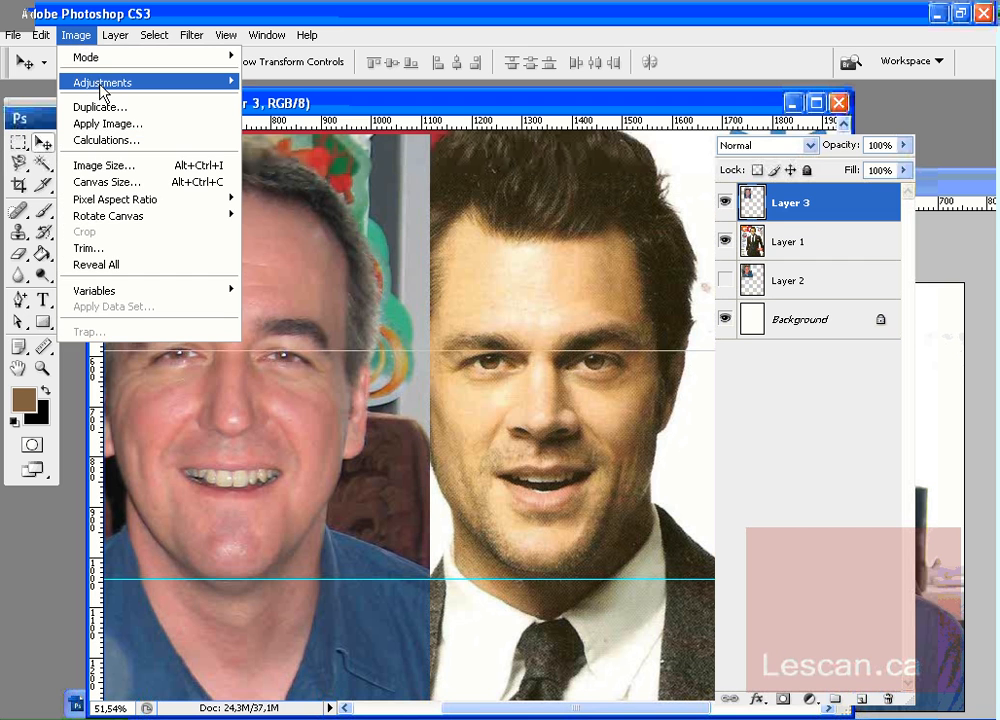
pyautogui.moveTo(88, 84)
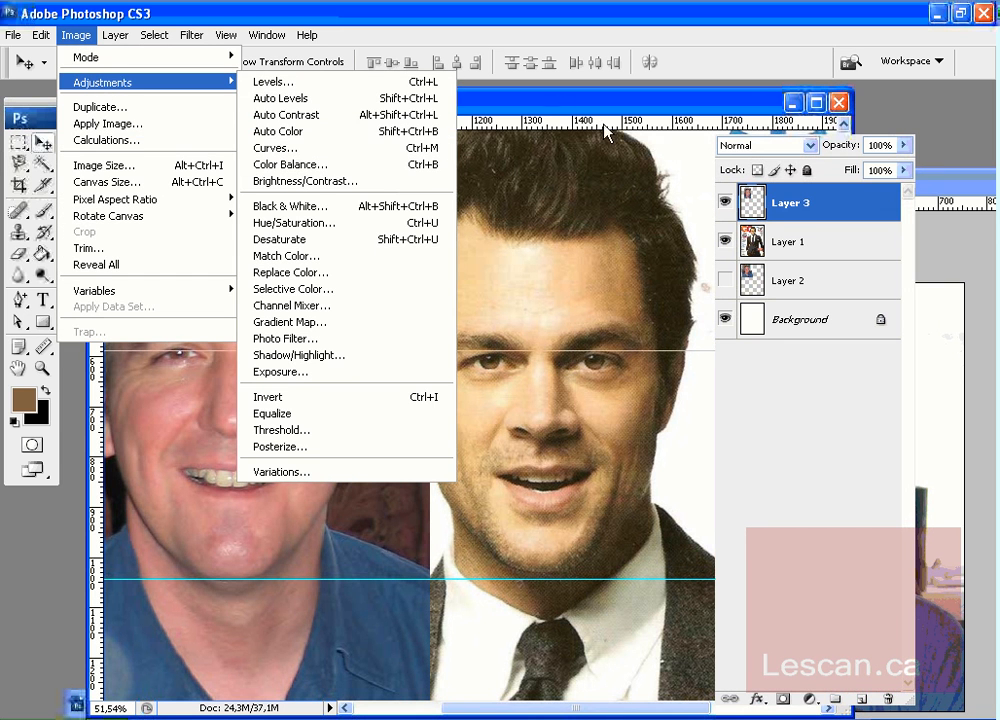
pyautogui.click(574, 99)
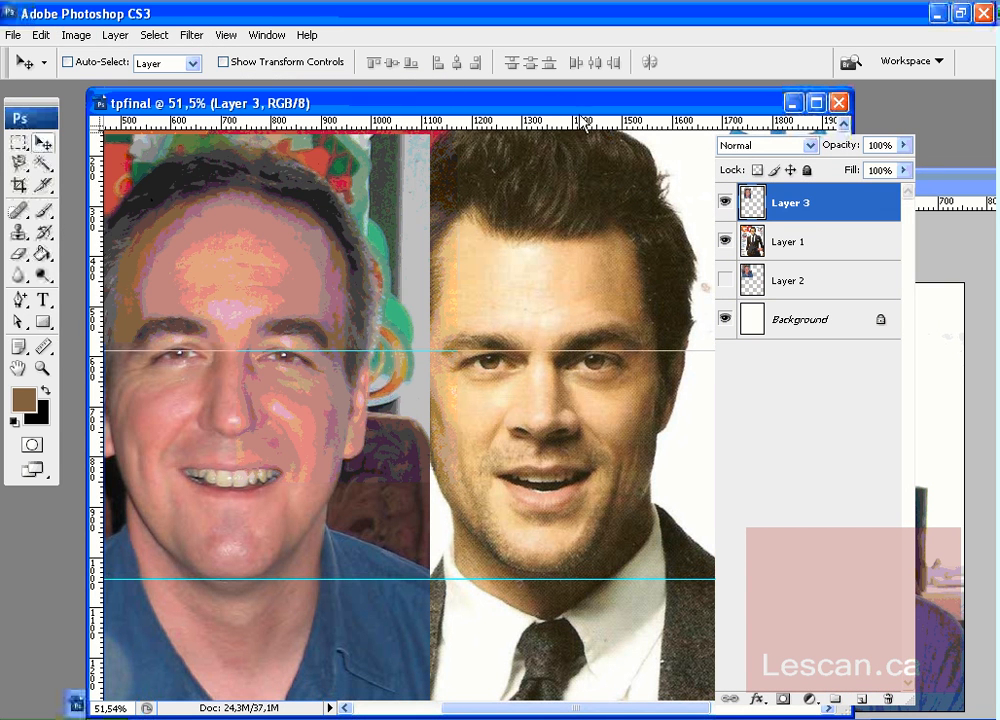
# Add a Hue/Saturation adjustment with saturation -23 and clip it to the portrait layer, Layer 3
pyautogui.click(810, 700)
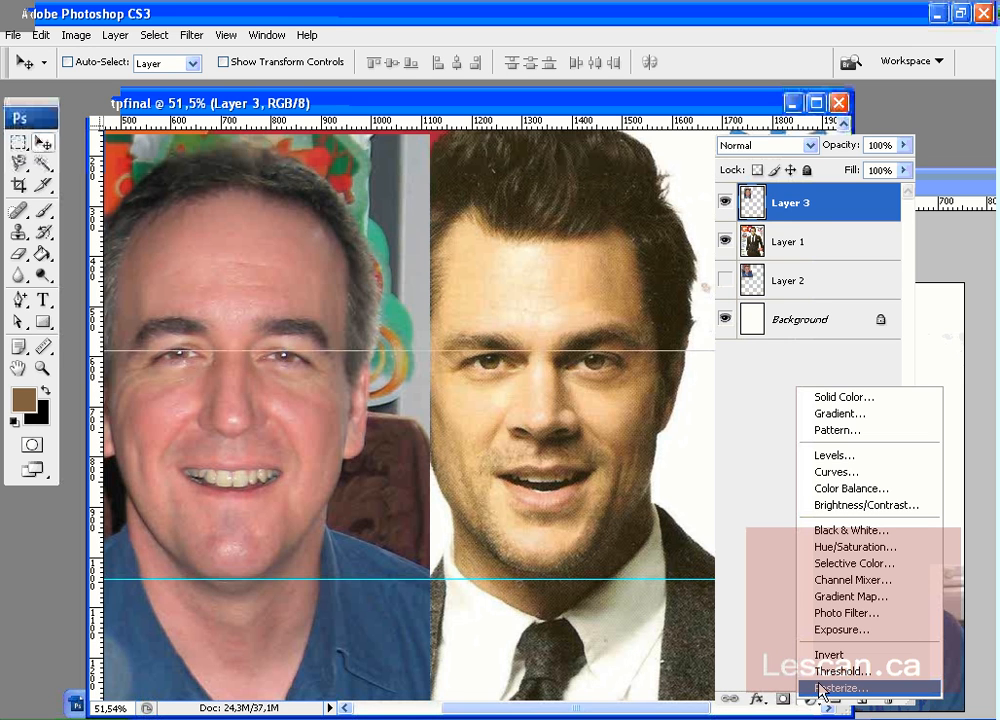
pyautogui.click(842, 549)
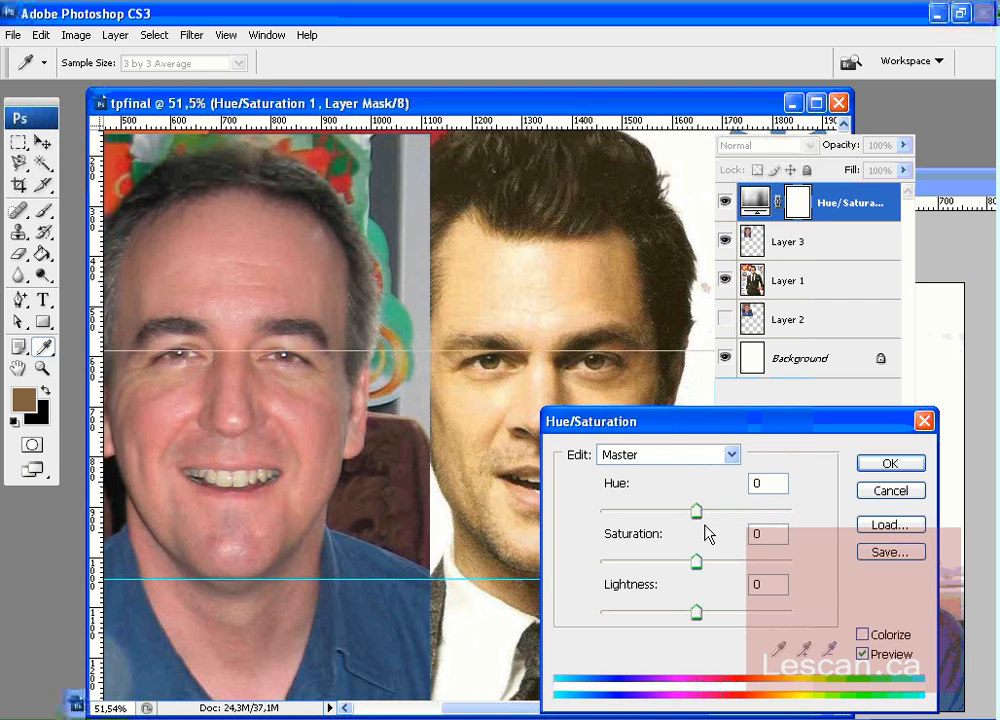
pyautogui.moveTo(694, 563); pyautogui.dragTo(678, 568)
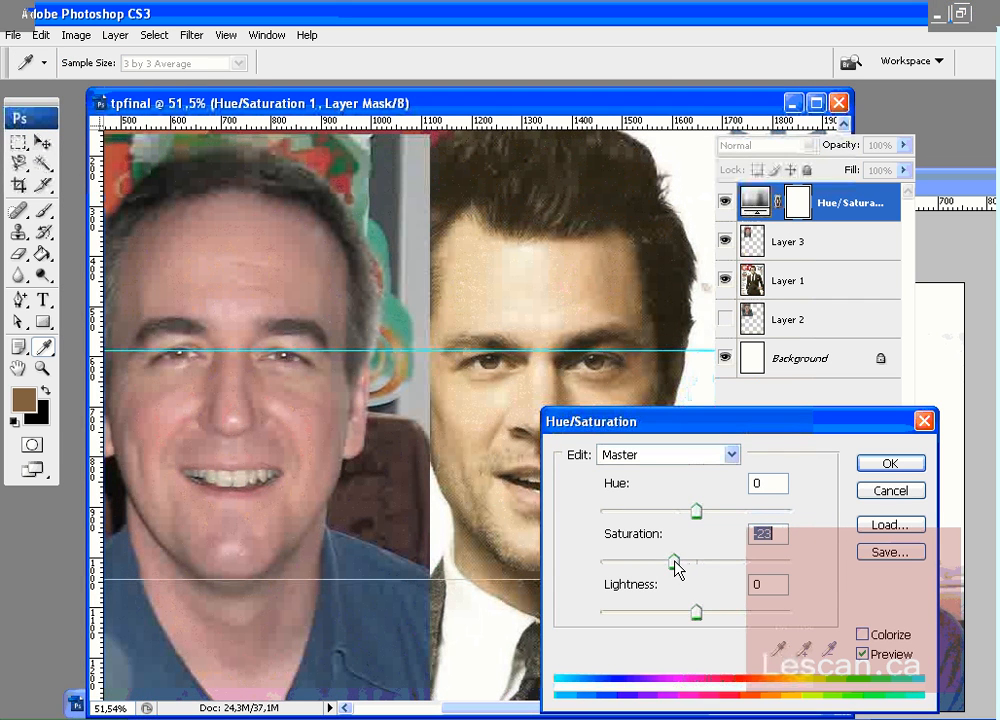
pyautogui.click(884, 464)
pyautogui.press('v')
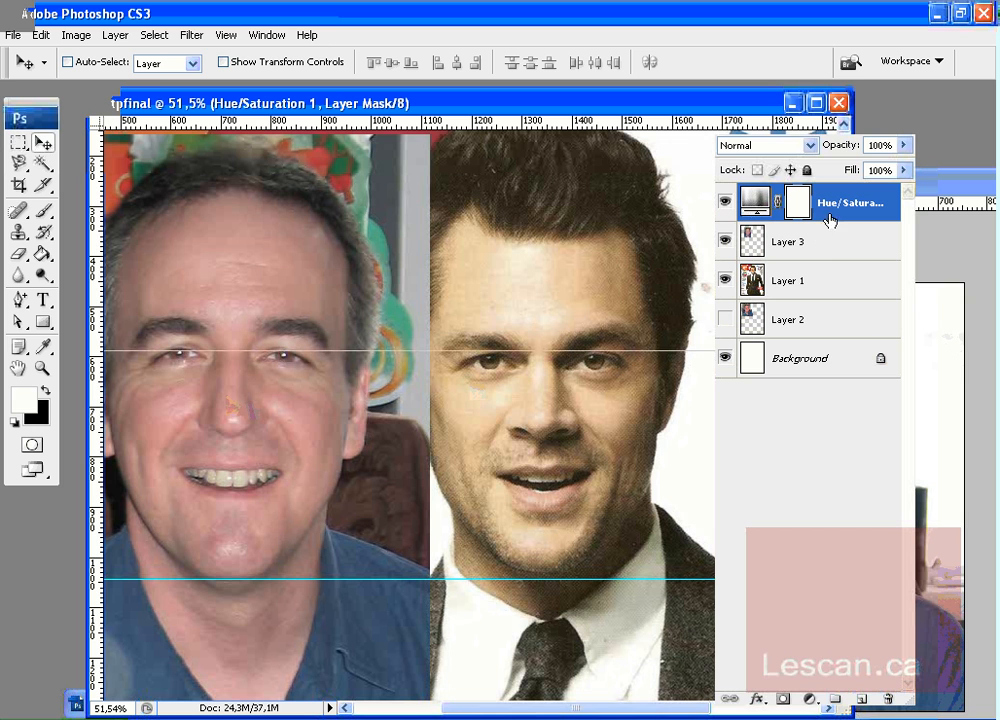
pyautogui.moveTo(836, 227); pyautogui.dragTo(844, 219)
pyautogui.keyDown('alt'); pyautogui.click(844, 222); pyautogui.keyUp('alt')
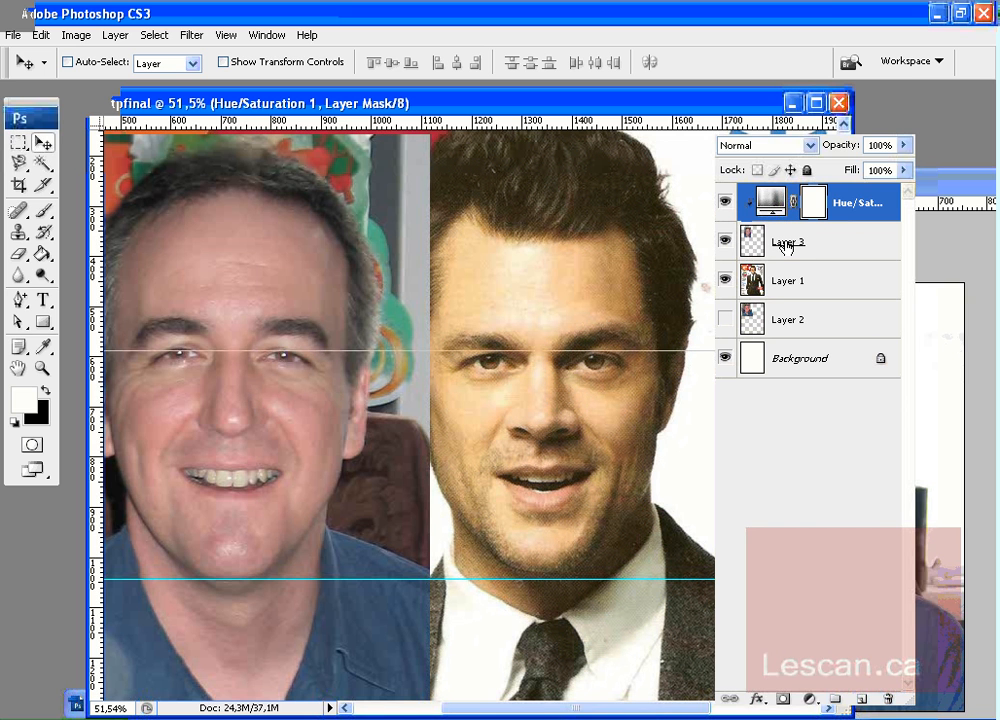
# Rename the cover layer, Layer 1, as gq and the portrait layer, Layer 3, as visage
pyautogui.doubleClick(798, 281)
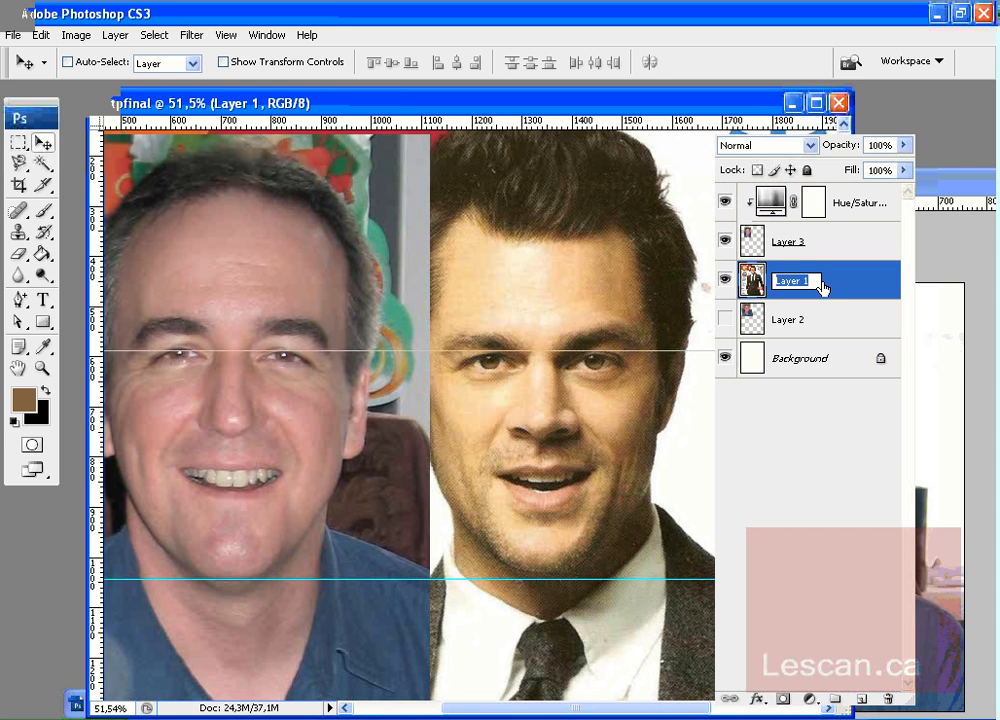
pyautogui.write('gq')
pyautogui.press('Return')
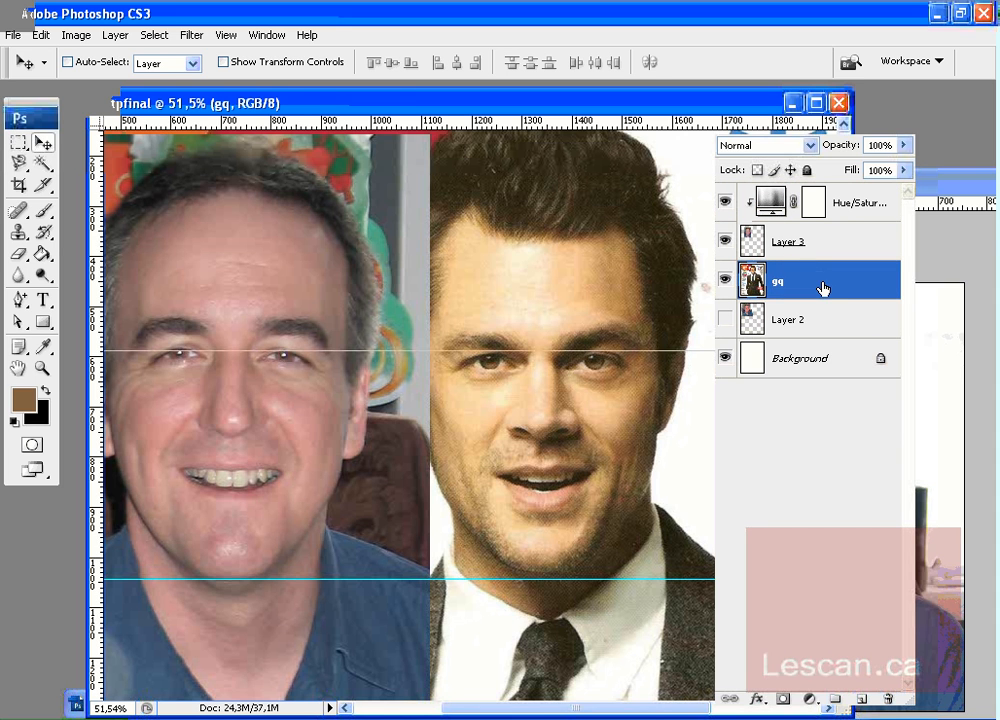
pyautogui.doubleClick(823, 252)
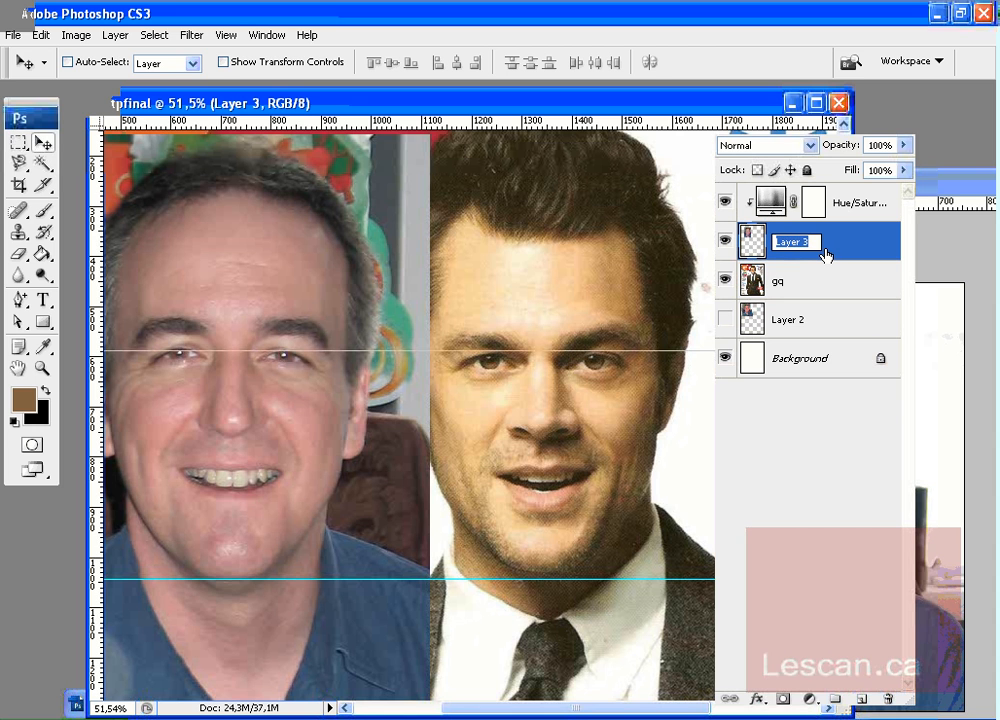
pyautogui.write('visage')
pyautogui.press('Return')
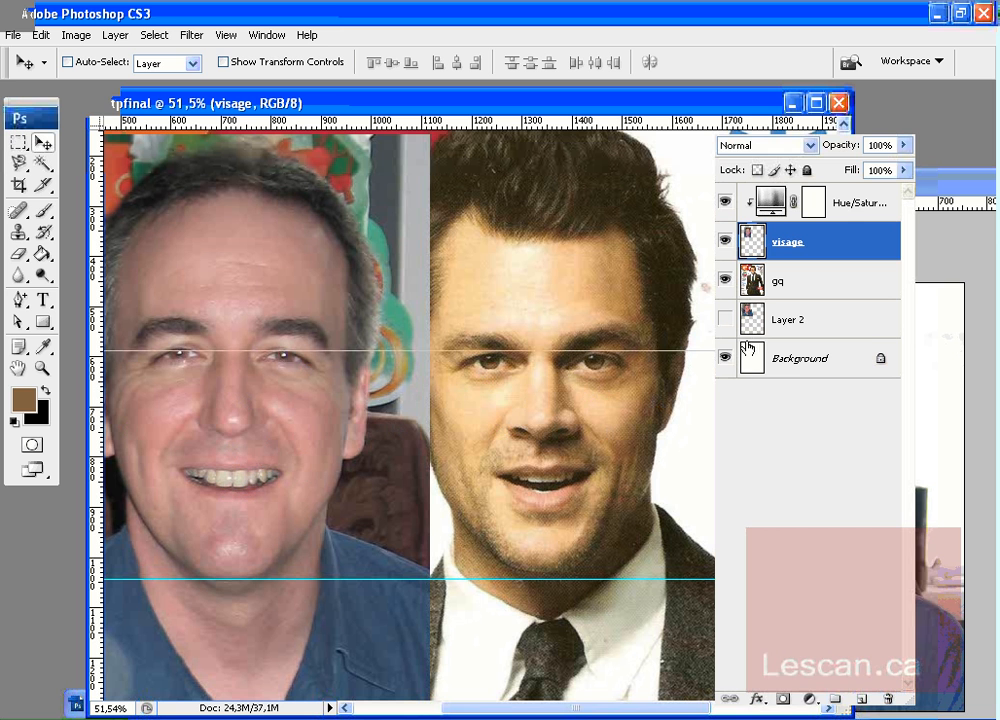
# Add a Color Balance adjustment directly above visage, shifting the midtones to -92 toward yellow and moderately toward red
pyautogui.click(810, 699)
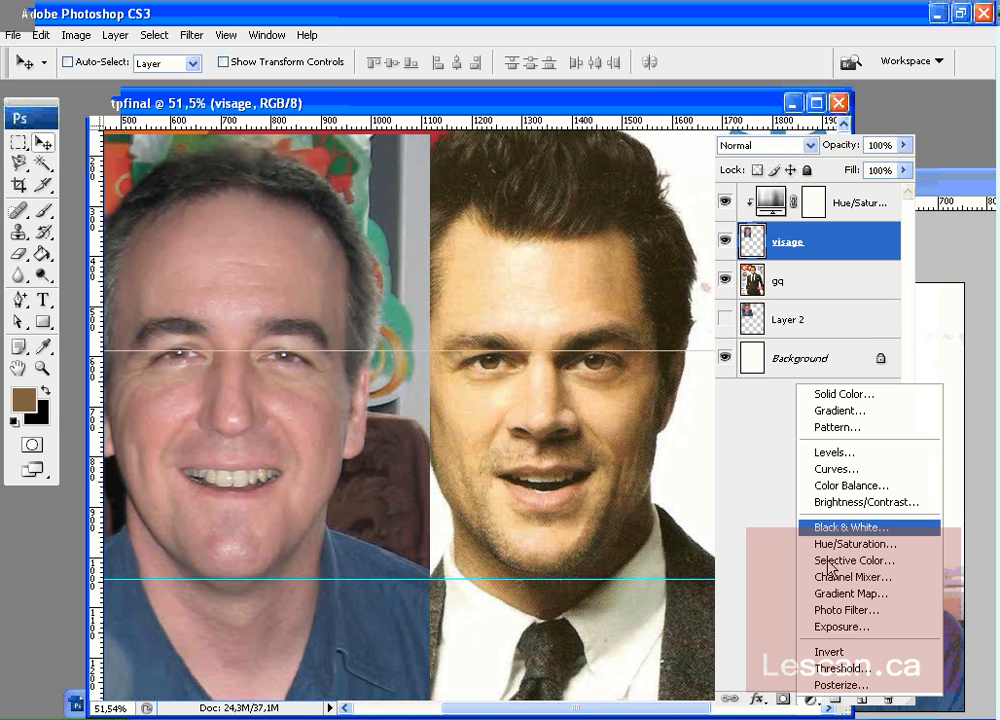
pyautogui.click(850, 486)
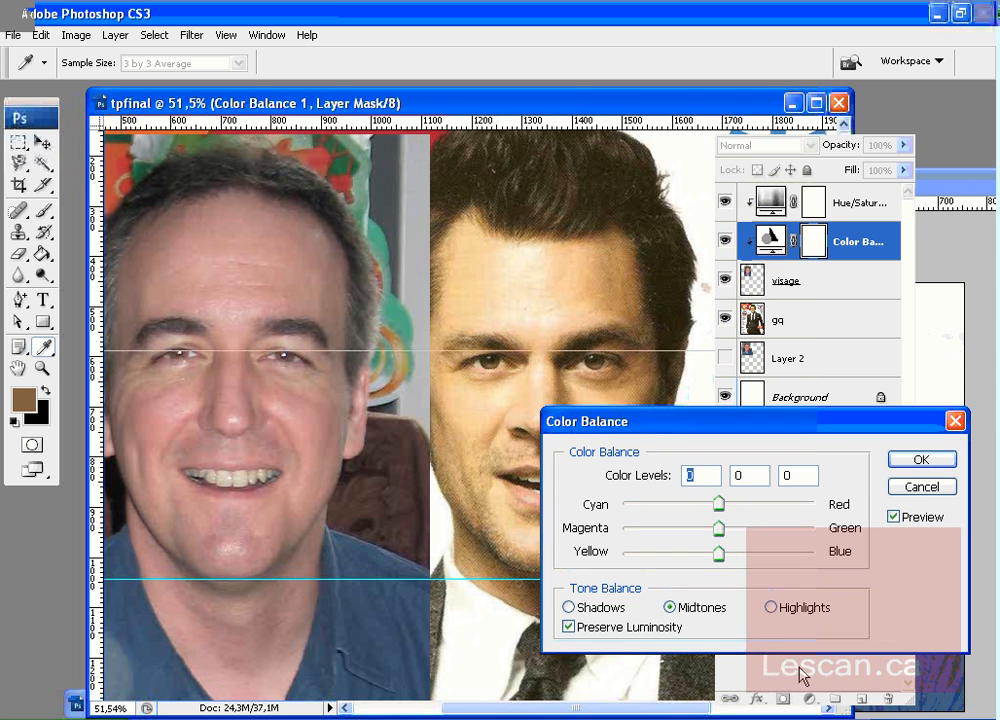
pyautogui.moveTo(717, 554); pyautogui.dragTo(673, 561)
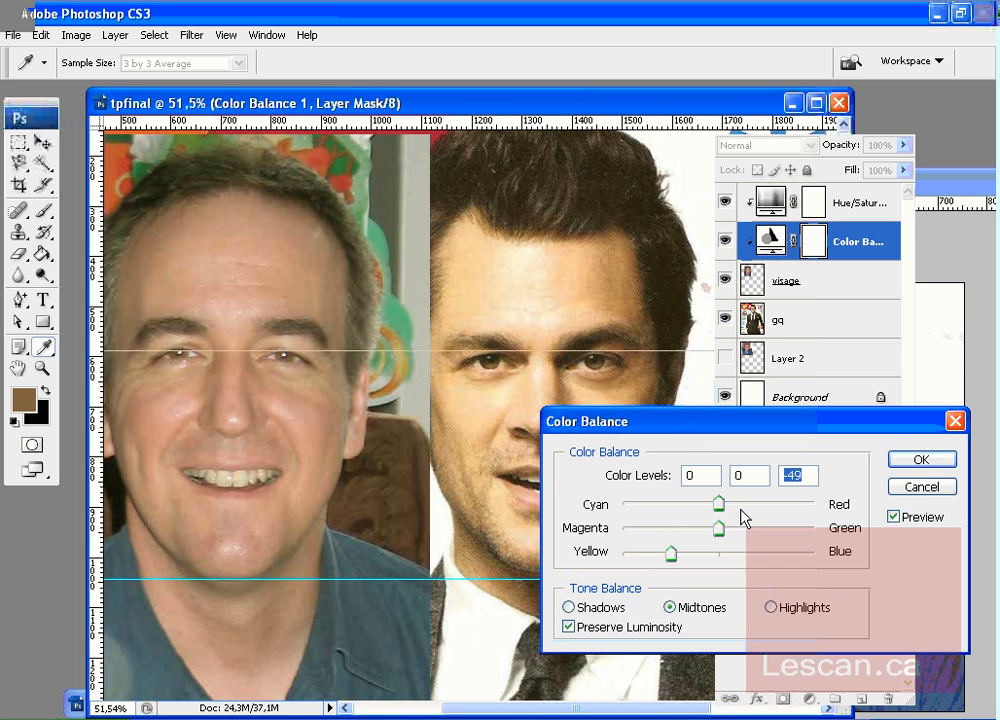
pyautogui.moveTo(719, 507); pyautogui.dragTo(632, 555)
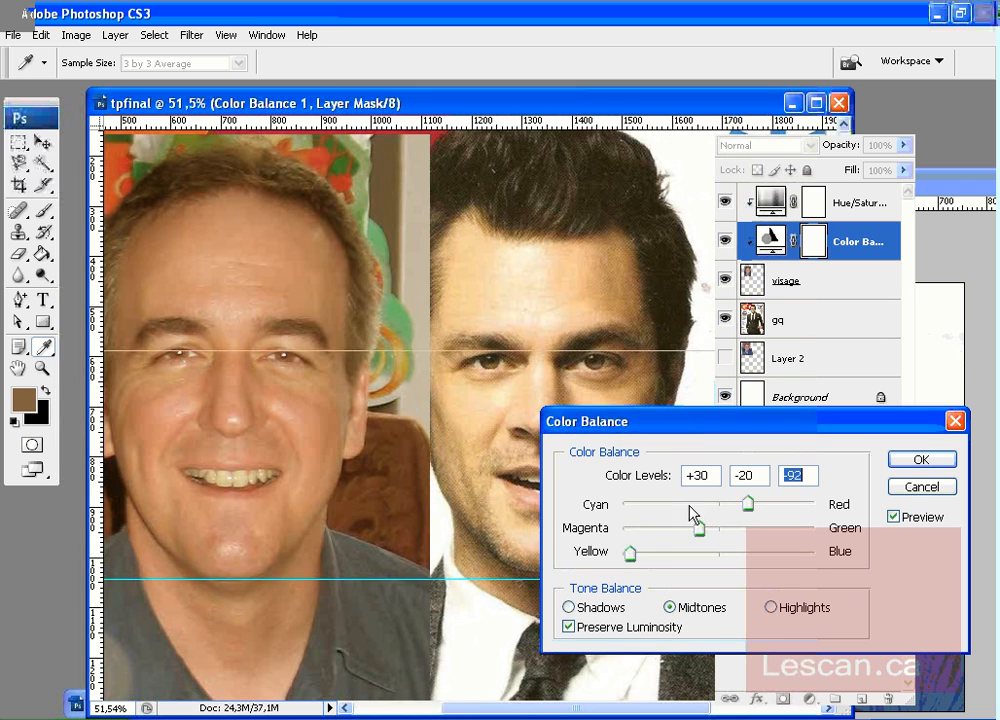
pyautogui.moveTo(700, 535); pyautogui.dragTo(750, 511)
pyautogui.moveTo(726, 502)
pyautogui.mouseDown()
pyautogui.moveTo(710, 502)
pyautogui.moveTo(742, 509)
pyautogui.mouseUp()
pyautogui.click(904, 462)
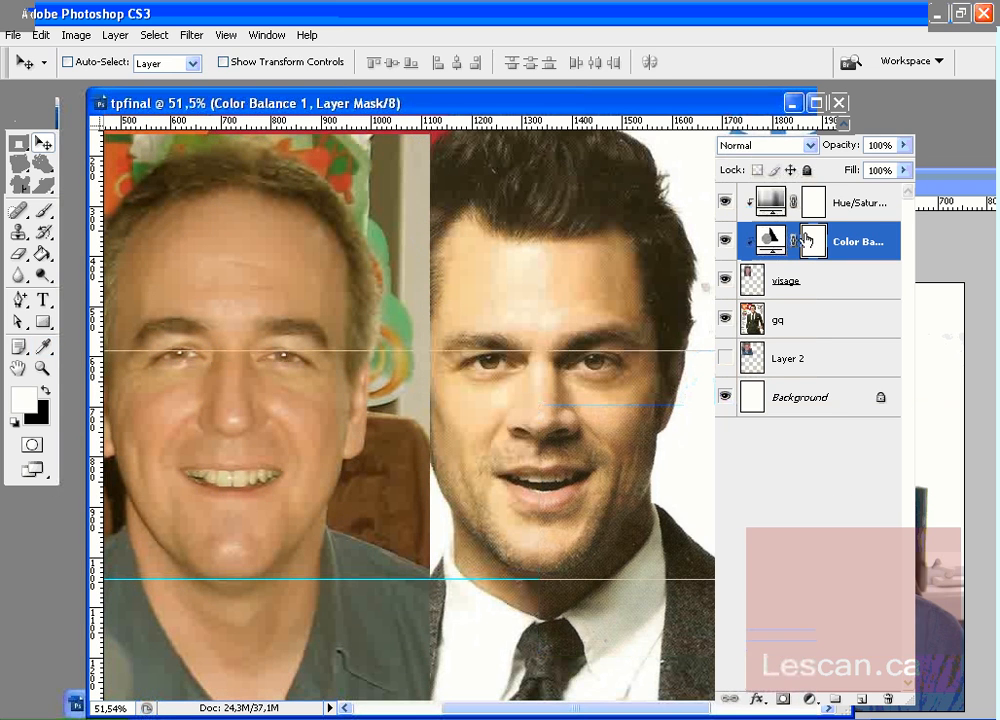
# Edit the portrait's Hue/Saturation adjustment to saturation -43 and lightness +6
pyautogui.doubleClick(771, 203)
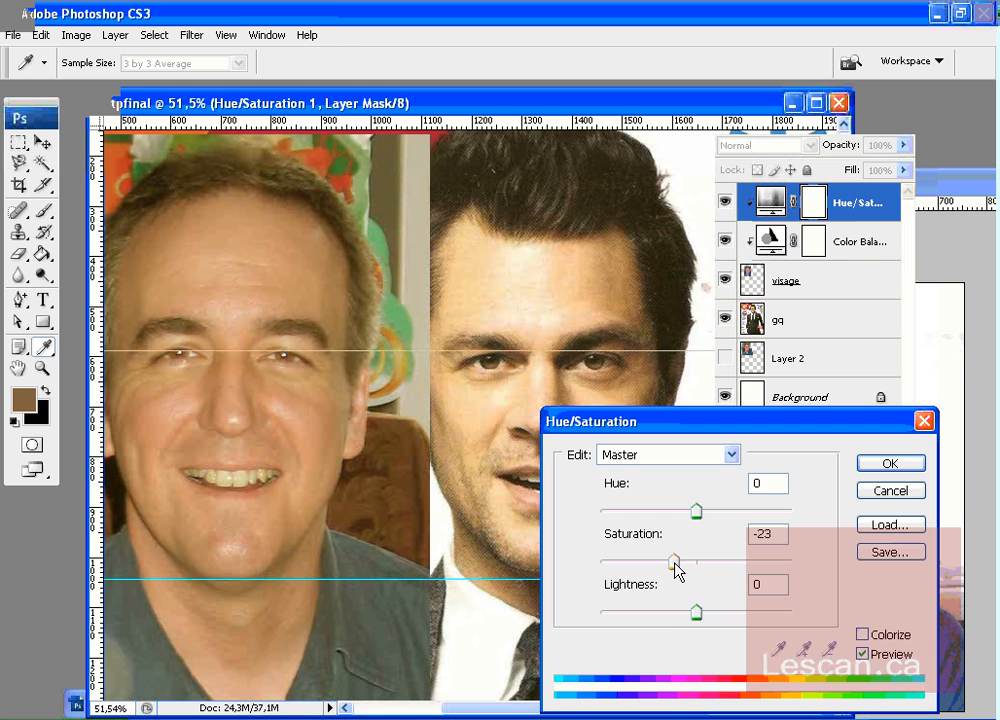
pyautogui.moveTo(676, 570); pyautogui.dragTo(656, 568)
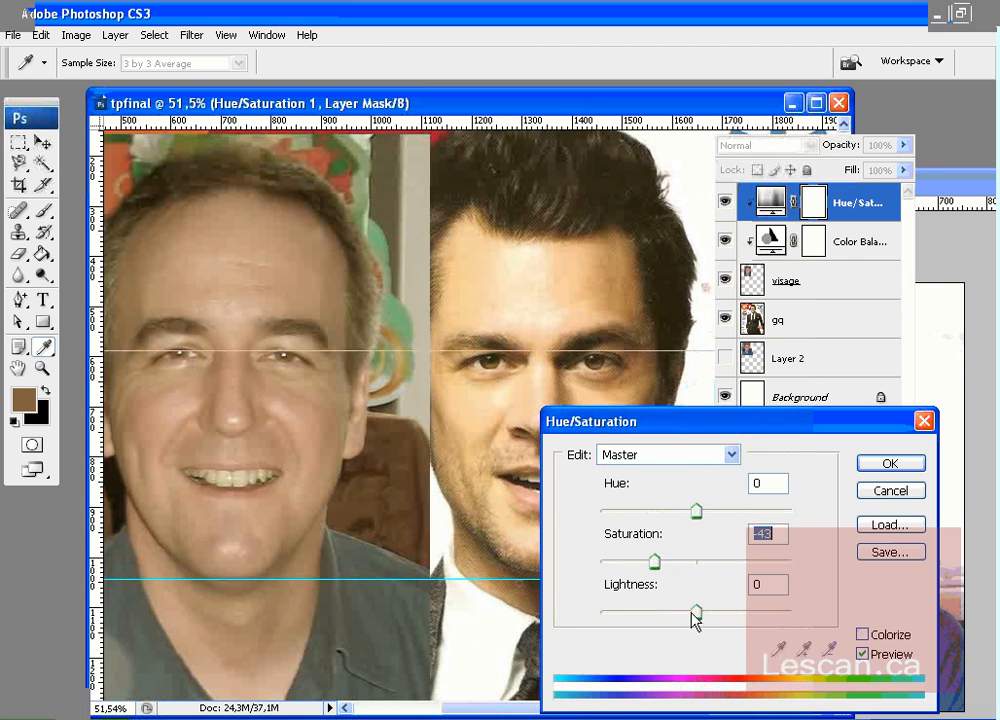
pyautogui.moveTo(692, 612); pyautogui.dragTo(703, 612)
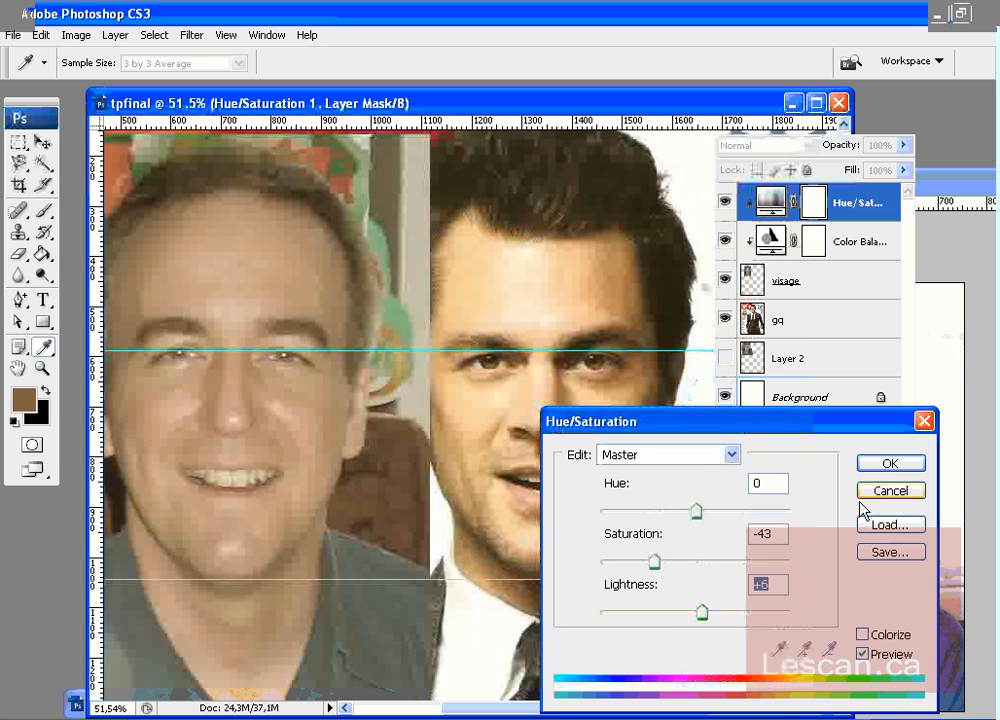
pyautogui.click(888, 462)
pyautogui.press('v')
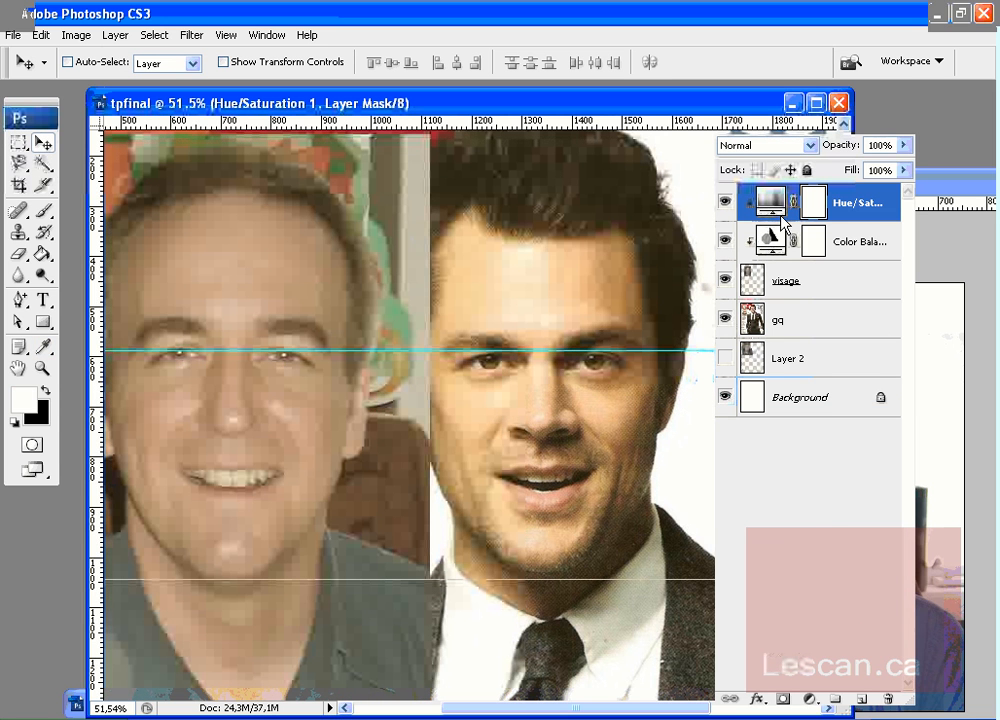
# Add a Brightness/Contrast adjustment with brightness +2 and contrast +40 at the top of the stack, and clip it to the portrait
pyautogui.click(813, 703)
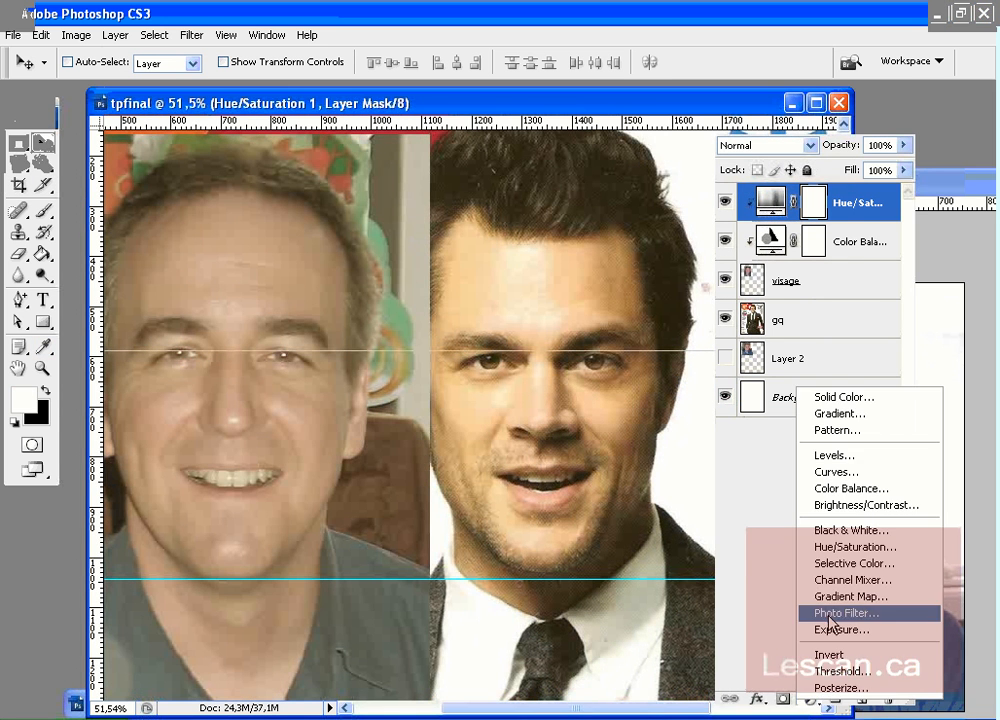
pyautogui.click(845, 506)
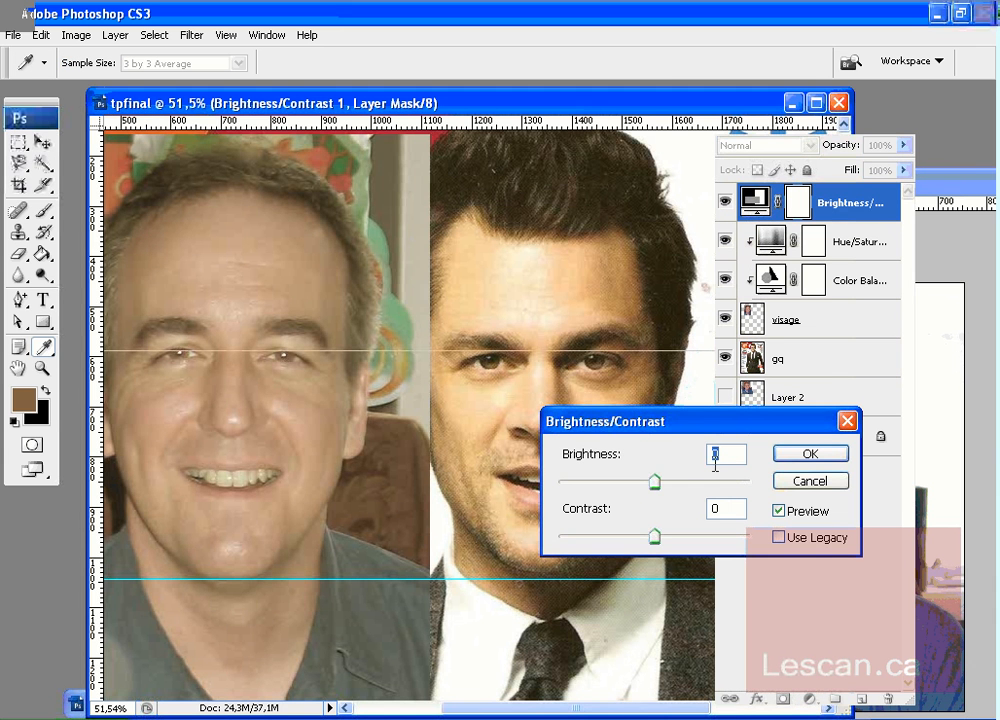
pyautogui.moveTo(655, 540); pyautogui.dragTo(693, 537)
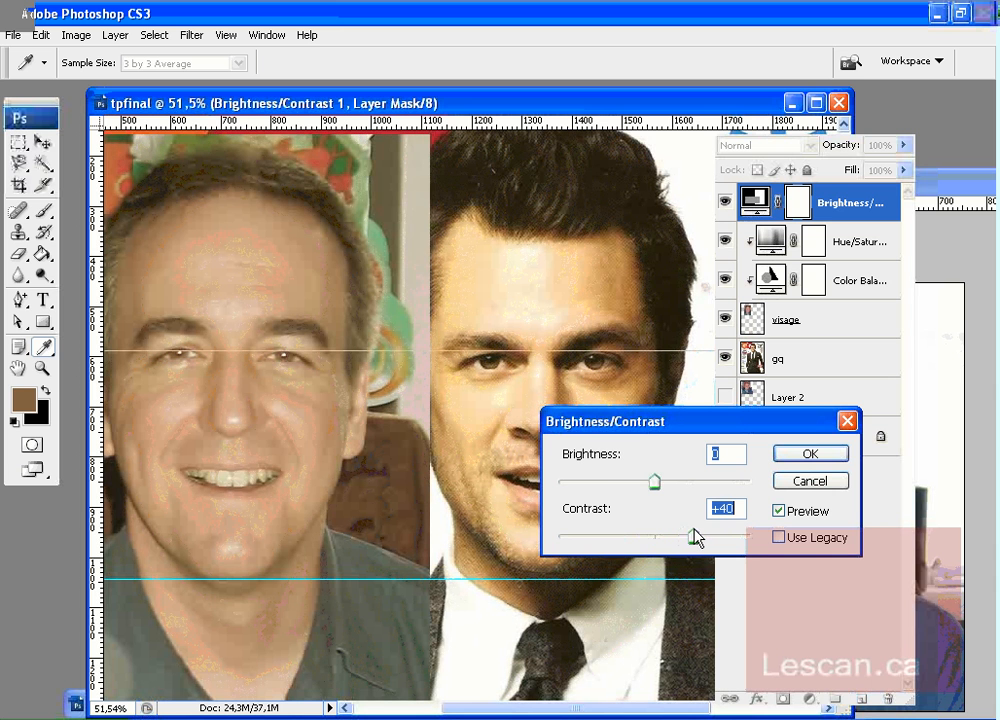
pyautogui.moveTo(656, 484)
pyautogui.mouseDown()
pyautogui.moveTo(634, 482)
pyautogui.moveTo(654, 484)
pyautogui.mouseUp()
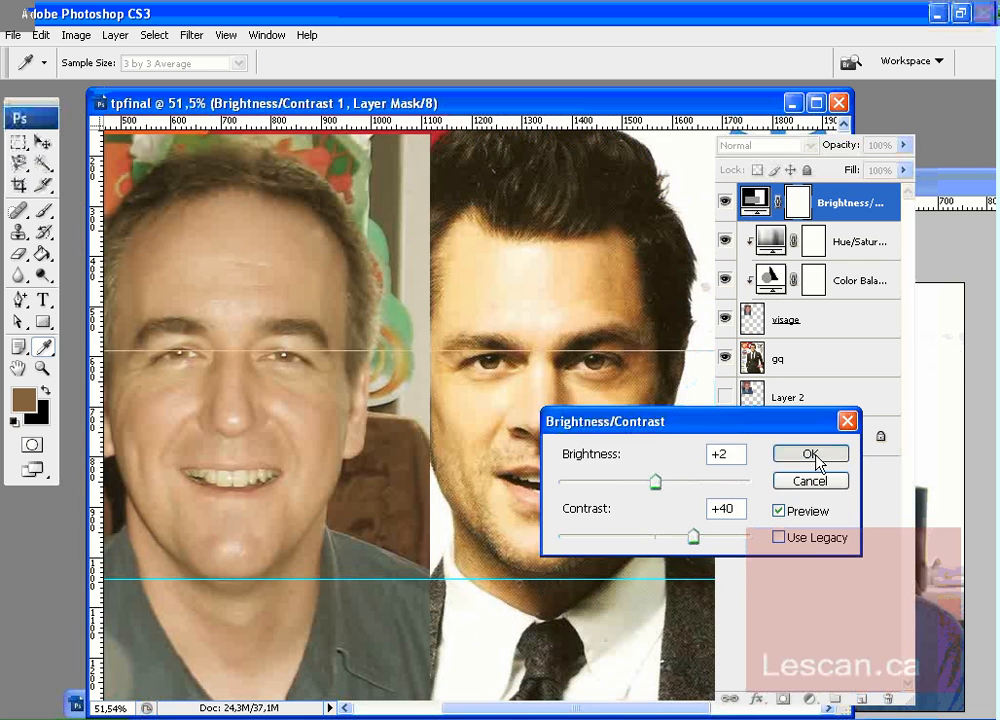
pyautogui.click(790, 455)
pyautogui.press('v')
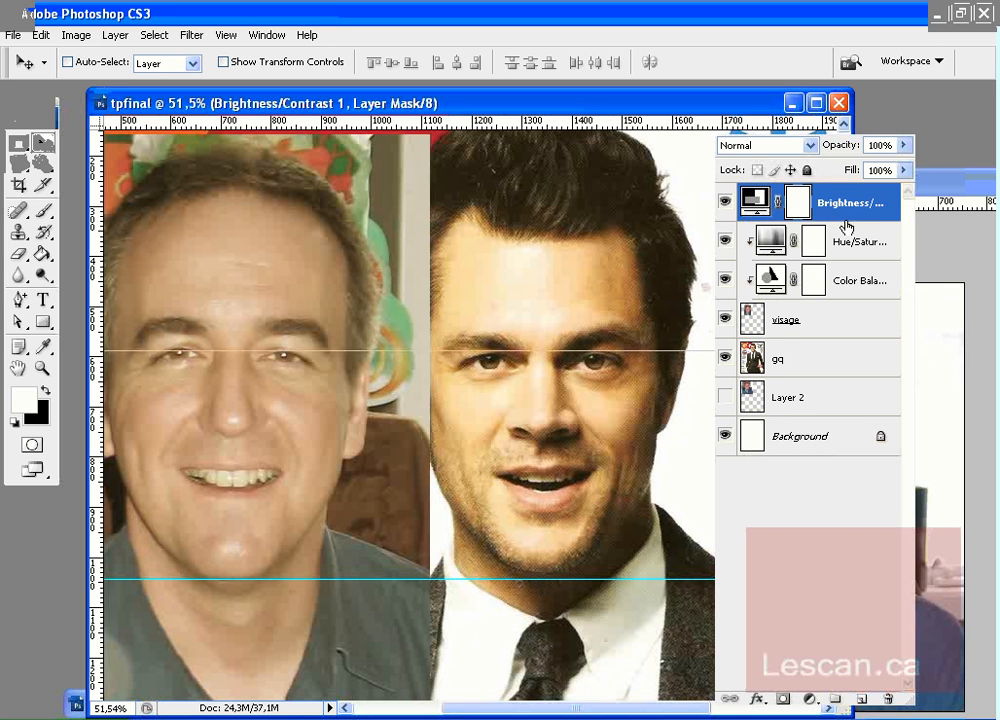
pyautogui.moveTo(846, 227); pyautogui.dragTo(854, 220)
pyautogui.keyDown('alt'); pyautogui.click(854, 220); pyautogui.keyUp('alt')
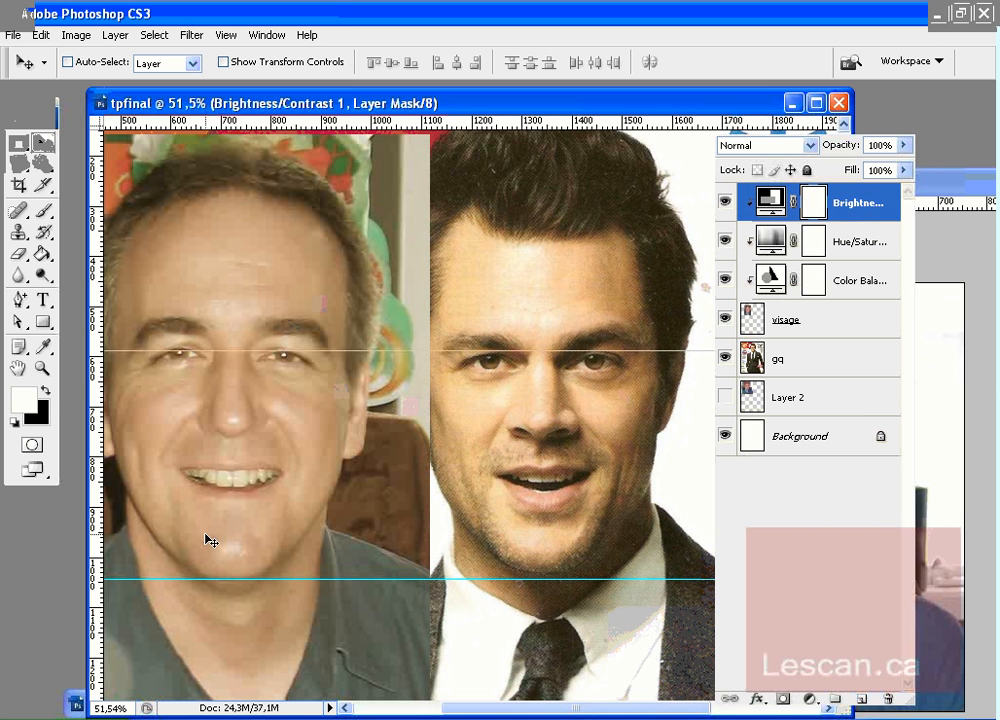
# Edit the portrait's Brightness/Contrast adjustment to contrast +90 and brightness 0
pyautogui.doubleClick(770, 202)
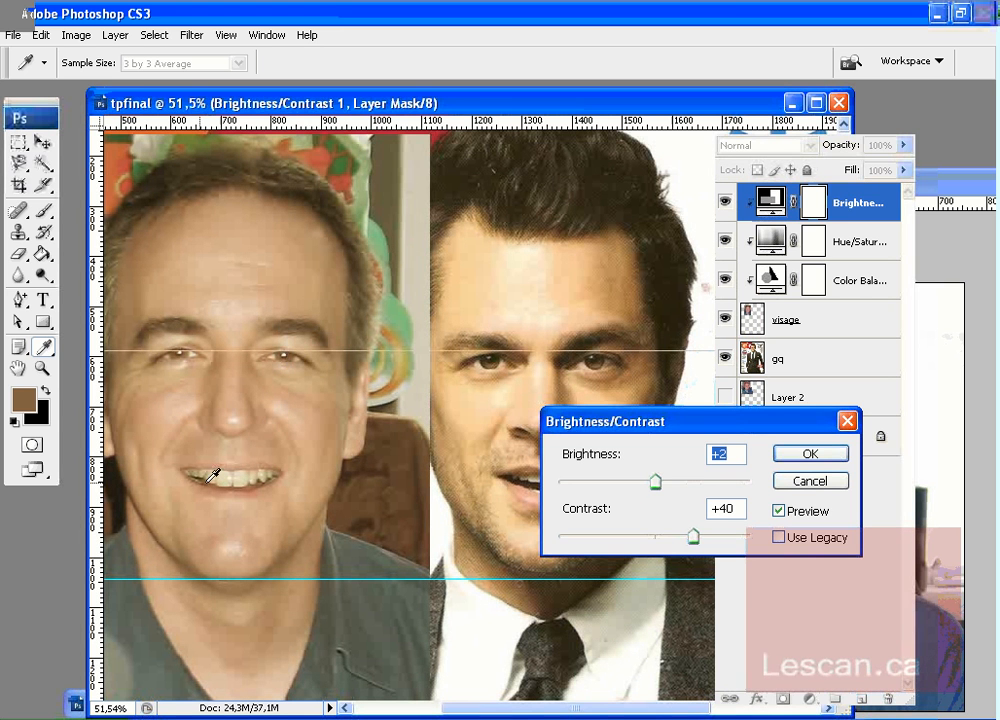
pyautogui.moveTo(694, 541); pyautogui.dragTo(741, 540)
pyautogui.moveTo(654, 481)
pyautogui.mouseDown()
pyautogui.moveTo(671, 488)
pyautogui.moveTo(657, 487)
pyautogui.mouseUp()
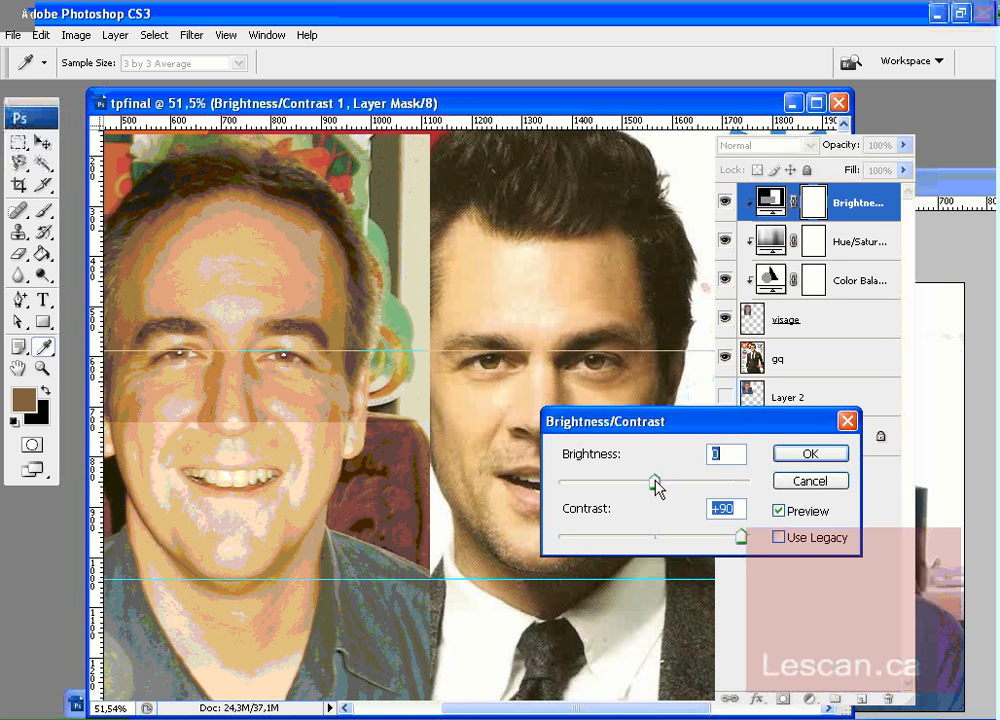
pyautogui.press('Escape')
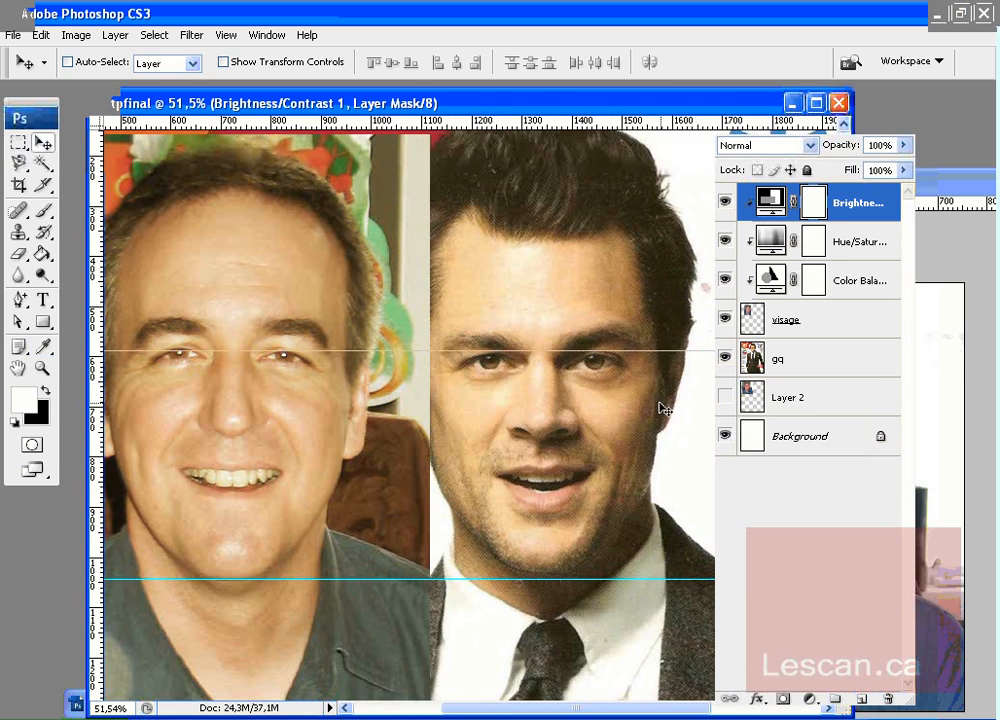
# Set the Eyedropper's sample size to 5 by 5 Average and sample a shaded skin tone from the cheek on the gq layer
pyautogui.click(42, 350)
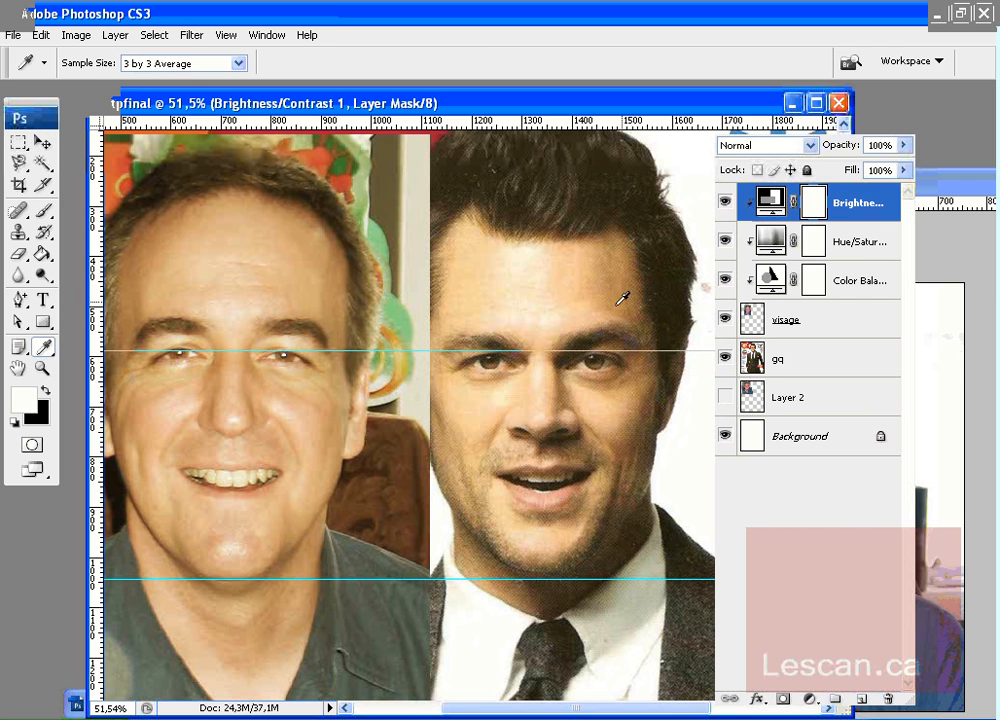
pyautogui.click(238, 63)
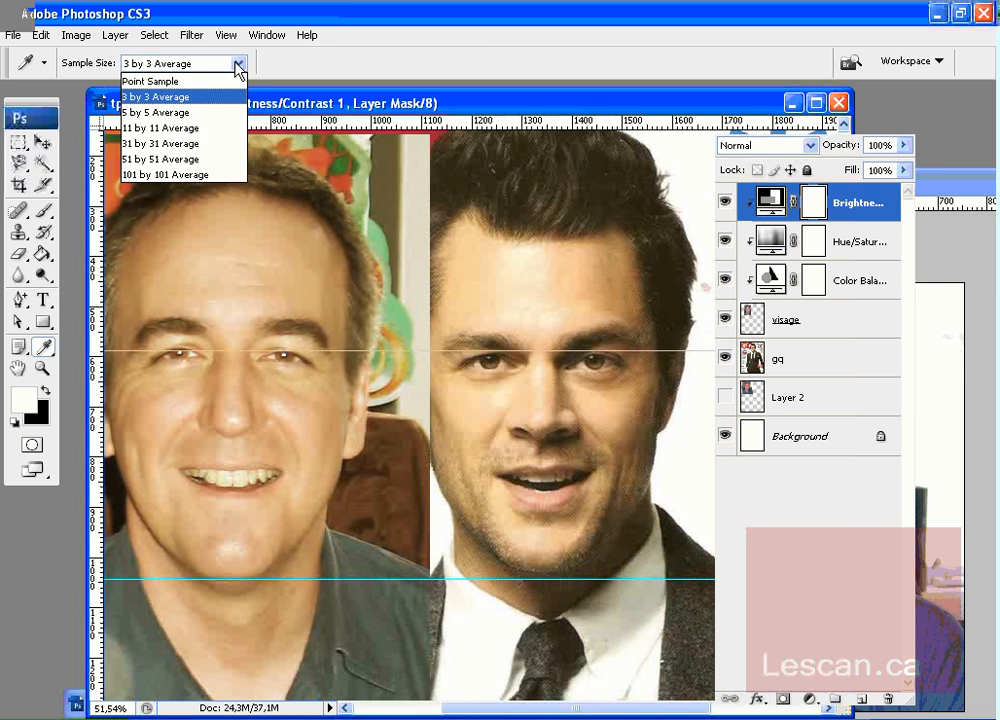
pyautogui.click(177, 112)
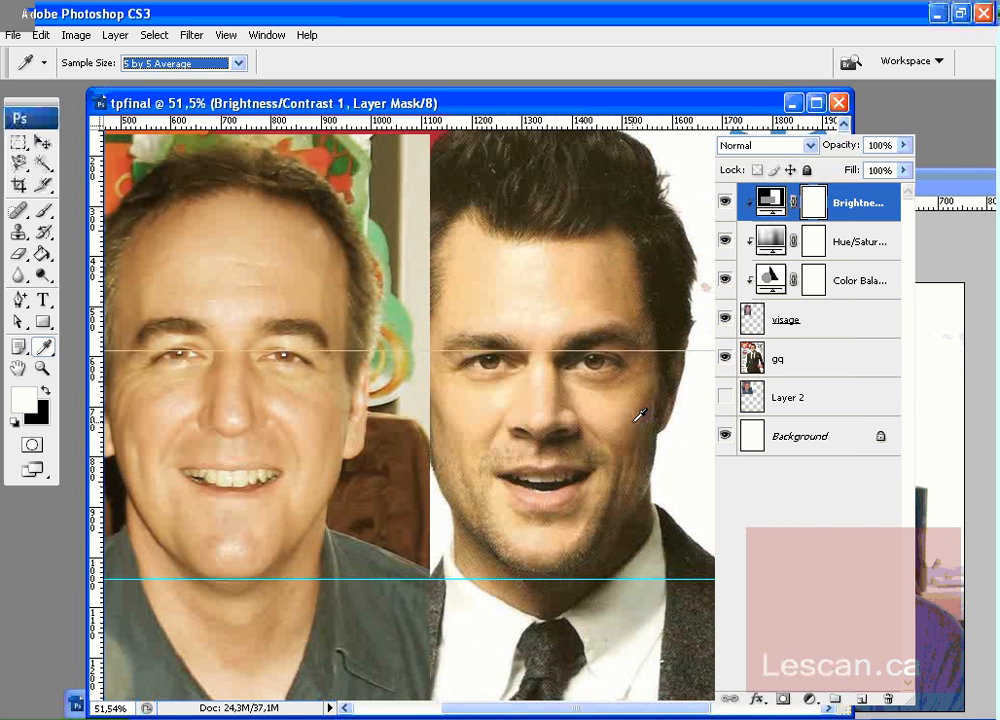
pyautogui.press('Return')
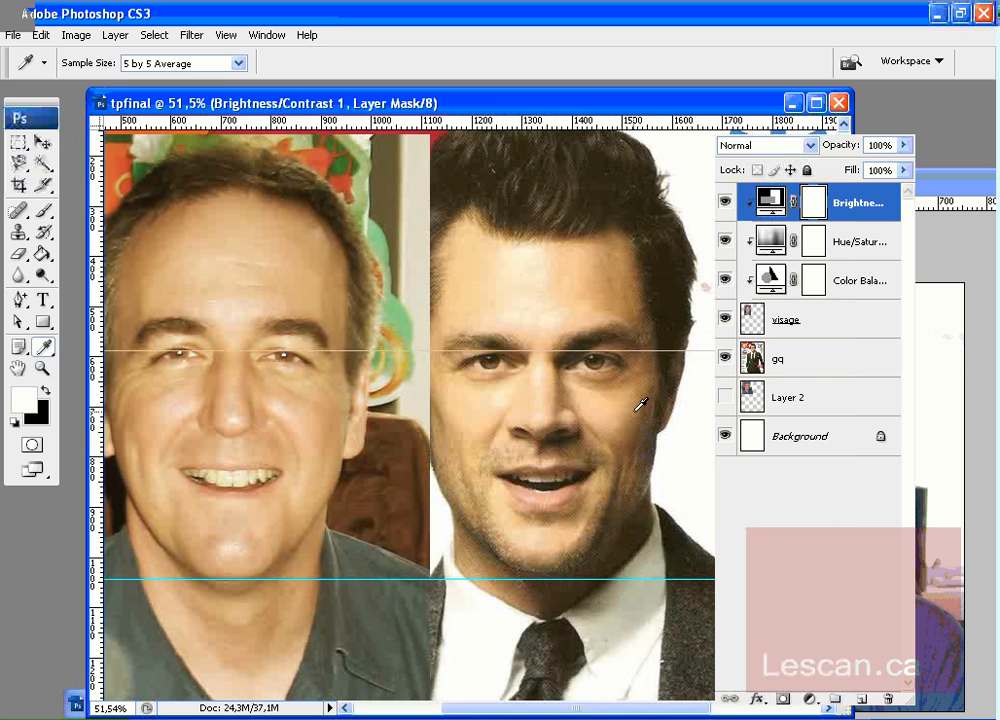
pyautogui.click(794, 362)
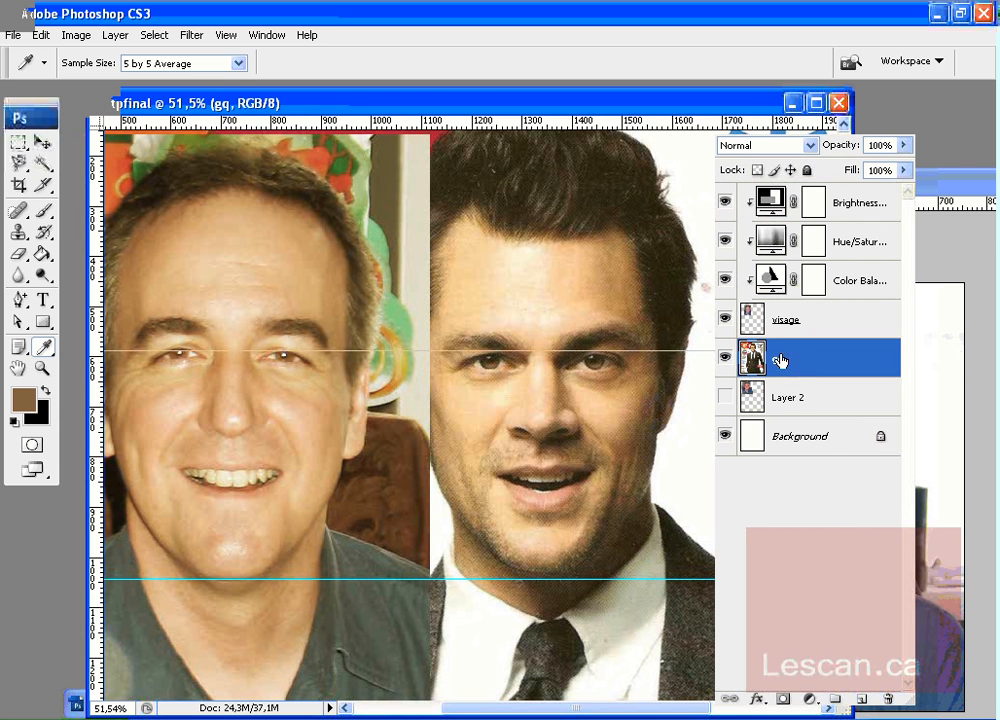
pyautogui.click(645, 420)
# Add a new layer above the Brightness/Contrast adjustment, fill it with the sampled skin tone, and clip it to the portrait
pyautogui.click(862, 205)
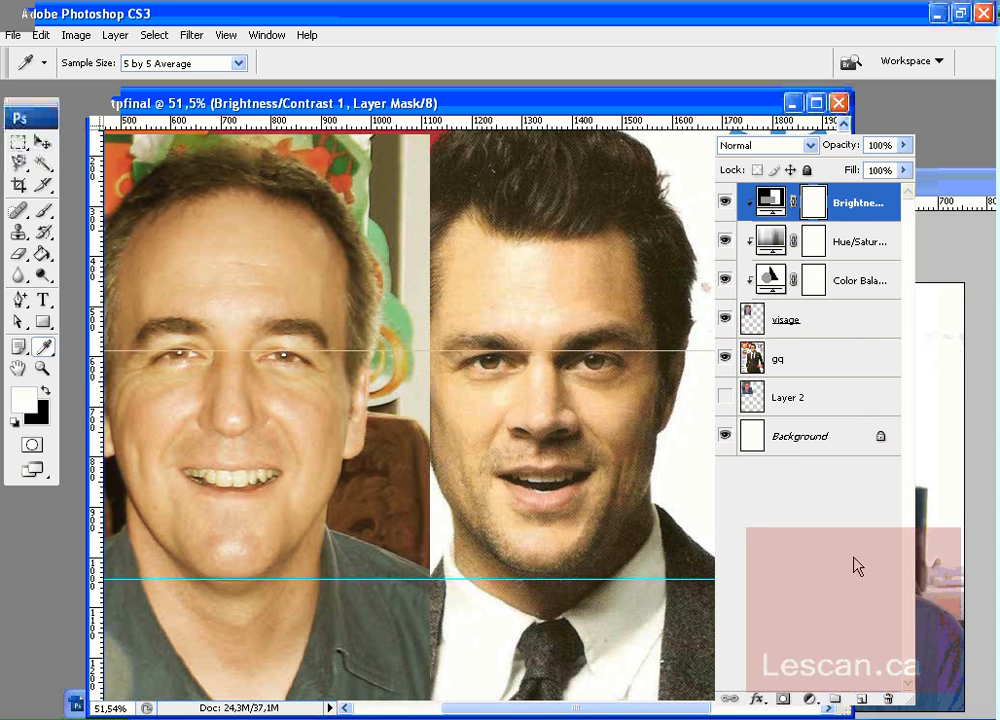
pyautogui.click(860, 698)
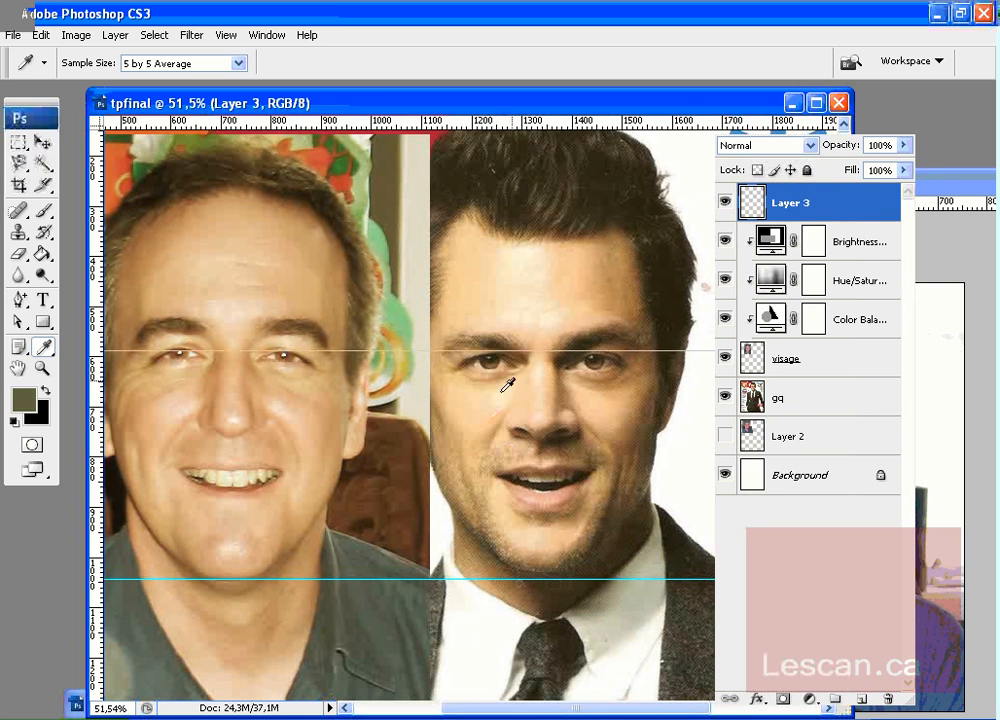
pyautogui.click(40, 254)
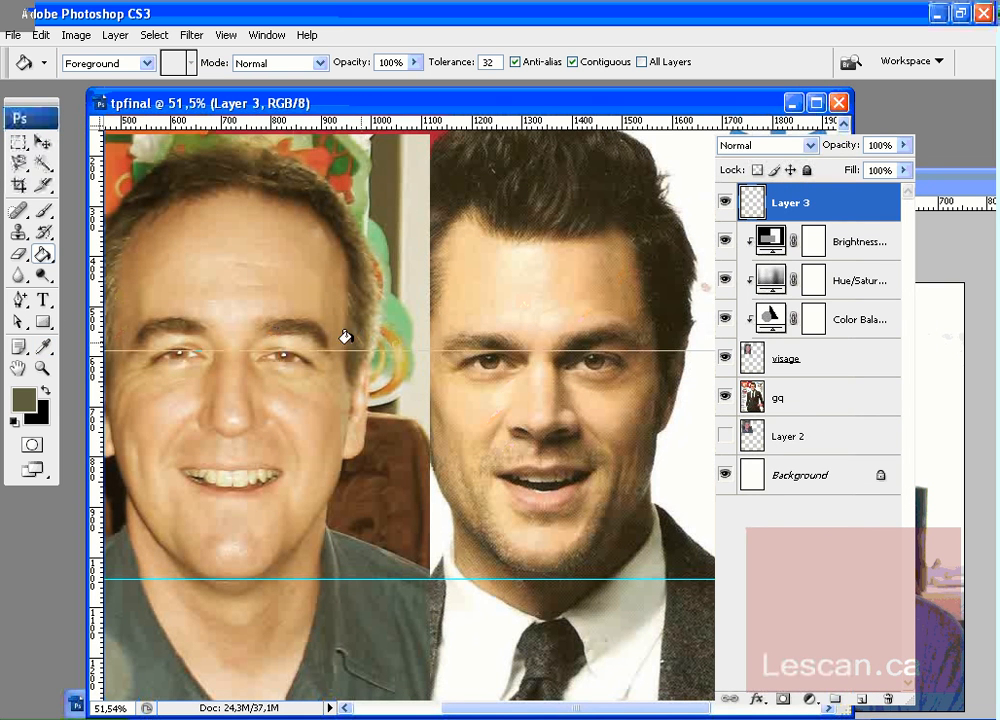
pyautogui.click(490, 507)
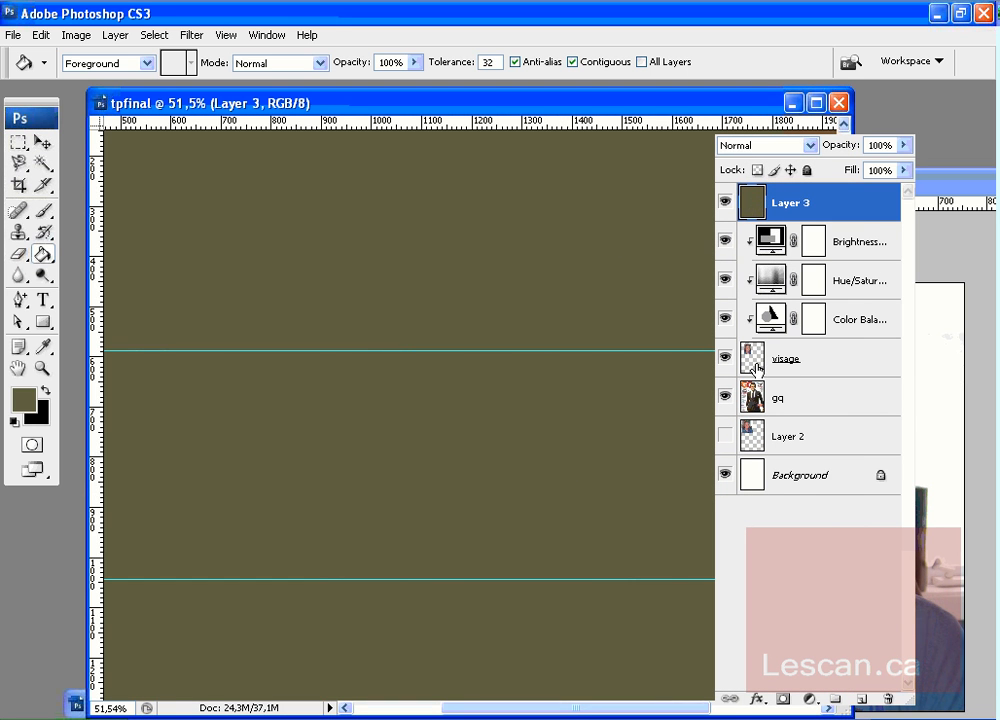
pyautogui.keyDown('alt'); pyautogui.click(860, 223); pyautogui.keyUp('alt')
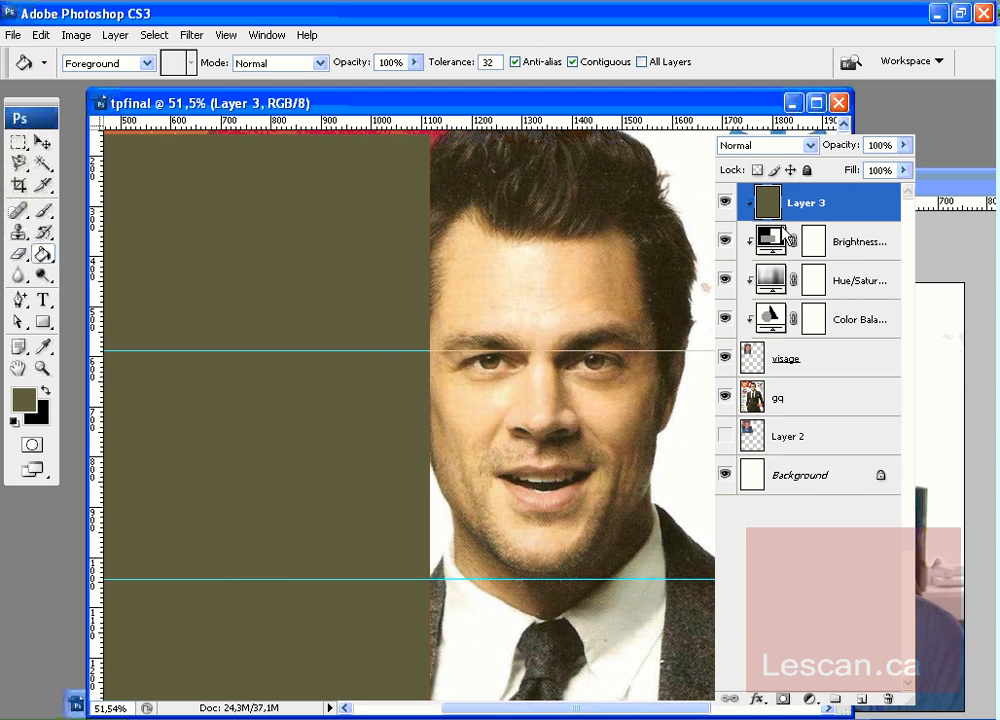
# Set the skin-tone fill layer's blend mode to Soft Light and its opacity to 23%
pyautogui.click(818, 145)
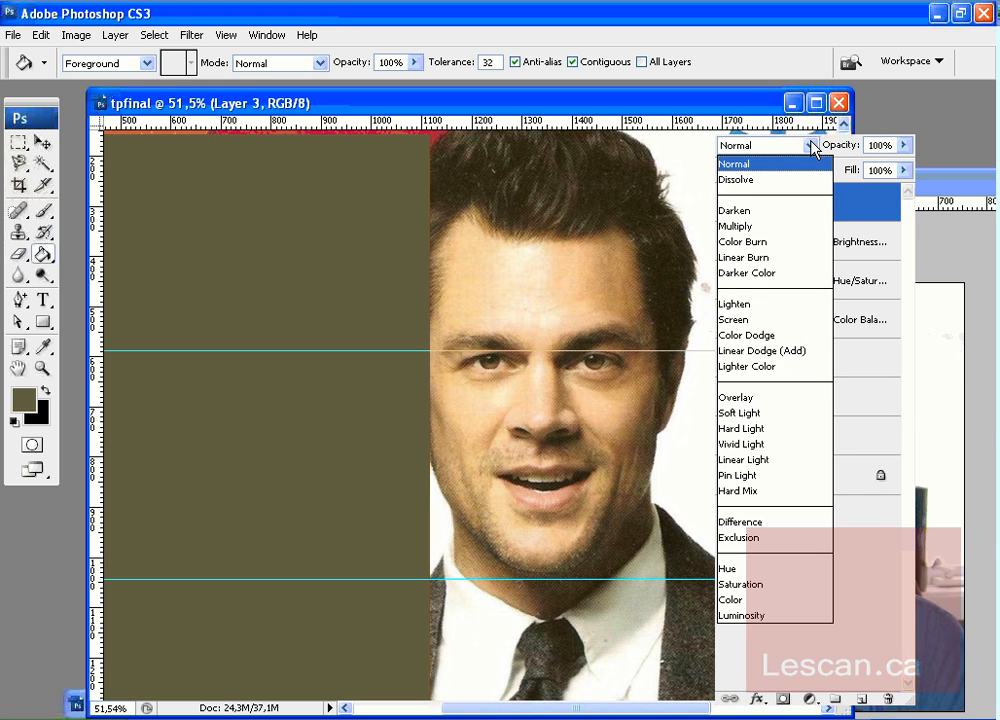
pyautogui.click(774, 414)
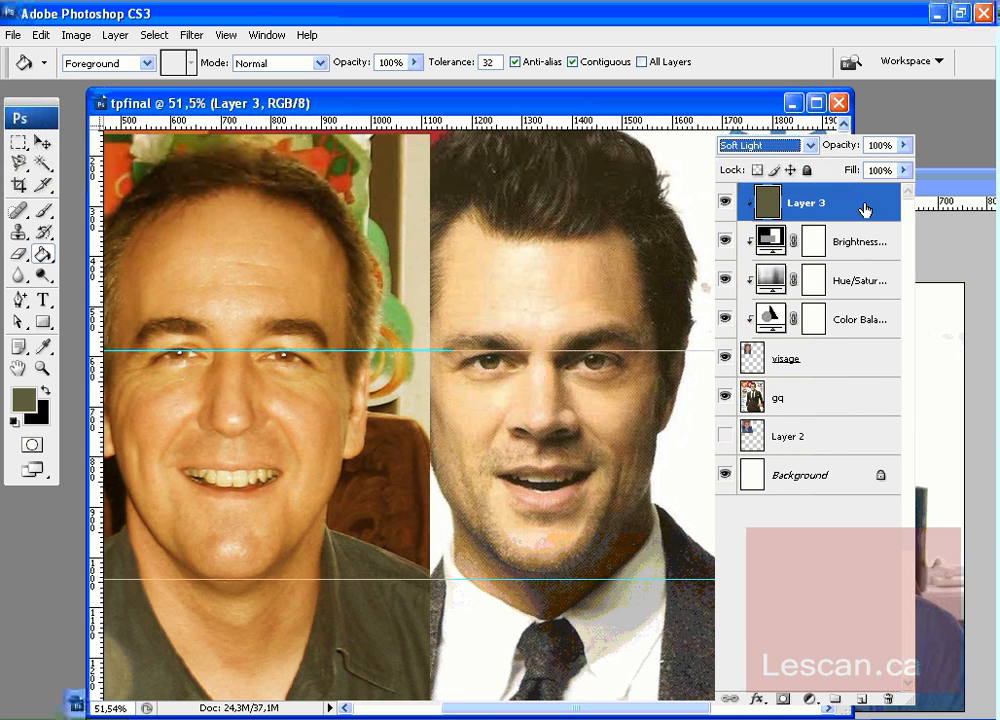
pyautogui.click(904, 145)
pyautogui.moveTo(903, 165); pyautogui.dragTo(830, 168)
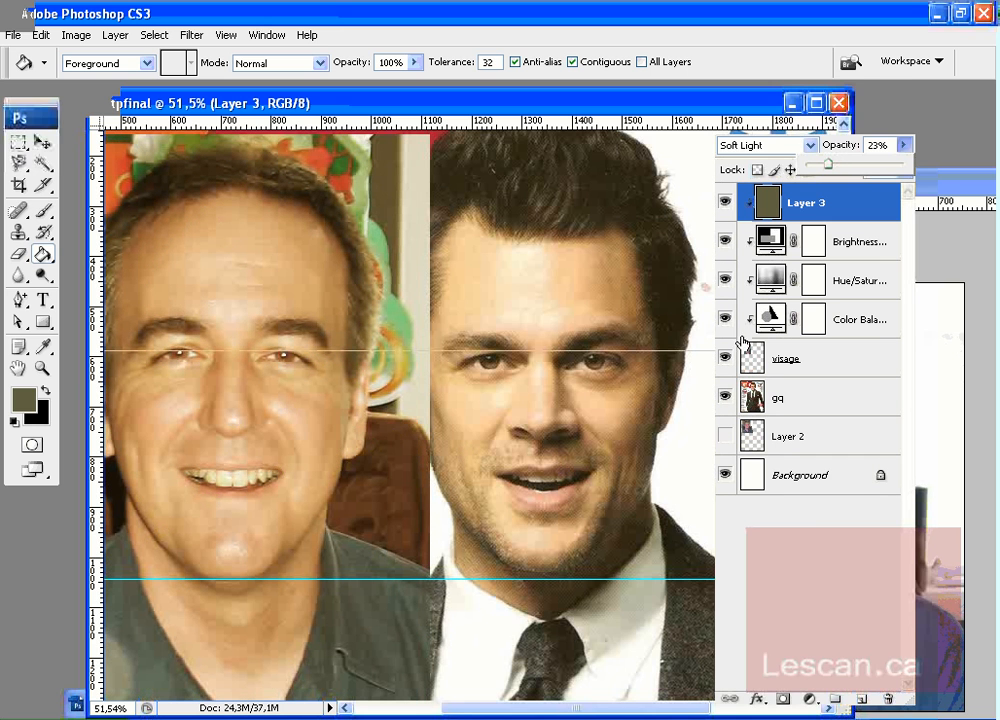
# Compare the portrait with its adjustments hidden and shown, and set the Hue/Saturation adjustment's saturation to -53
pyautogui.click(725, 281)
pyautogui.moveTo(725, 305)
pyautogui.mouseDown()
pyautogui.moveTo(725, 202)
pyautogui.moveTo(725, 320)
pyautogui.mouseUp()
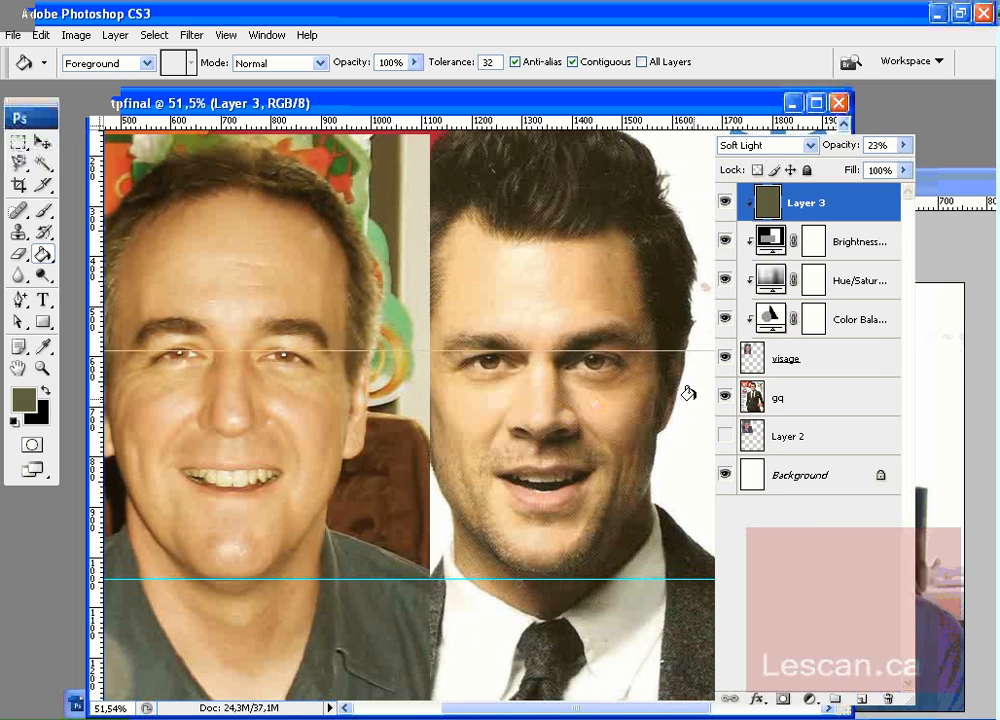
pyautogui.doubleClick(775, 280)
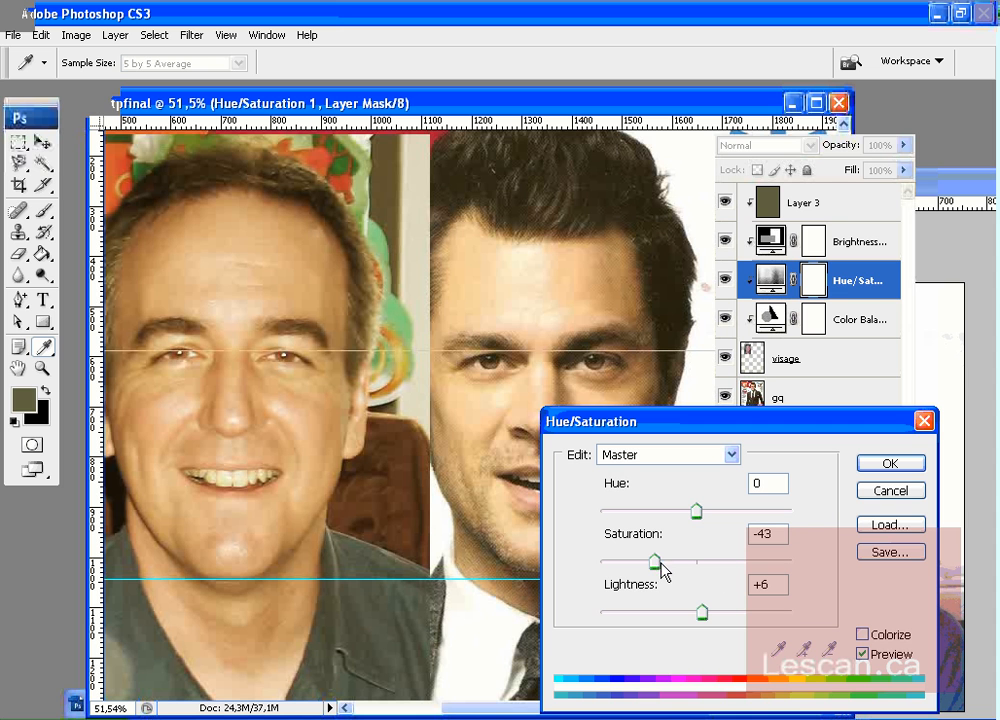
pyautogui.moveTo(653, 563); pyautogui.dragTo(648, 566)
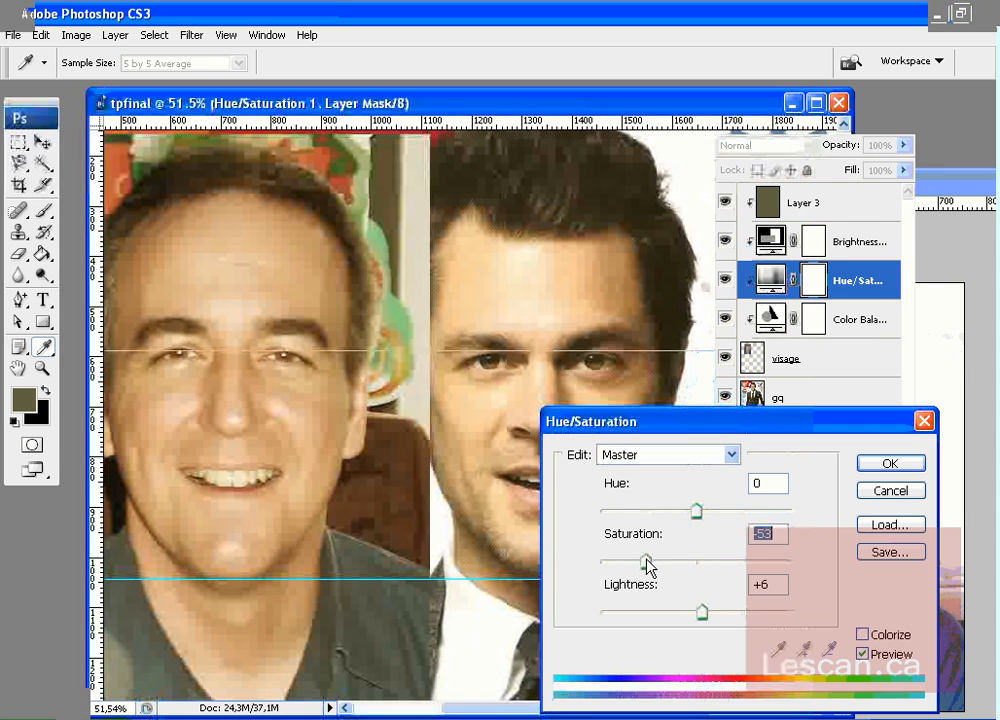
pyautogui.click(889, 462)
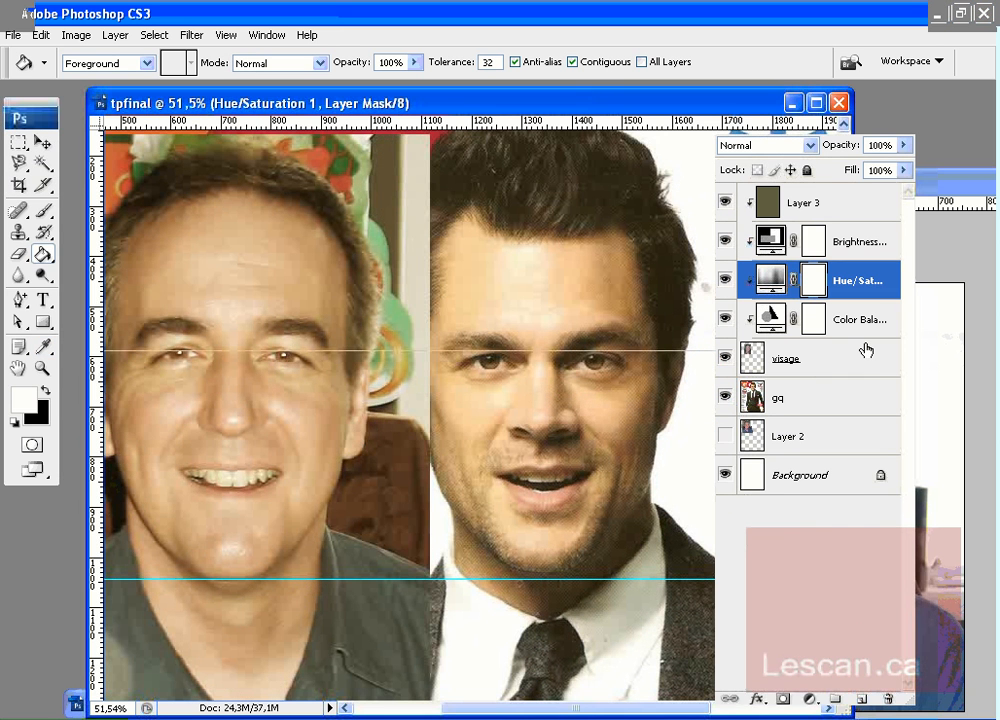
# Add a second Hue/Saturation adjustment above the first, with Colorize enabled, hue 29, saturation 25 and lightness -1
pyautogui.click(810, 701)
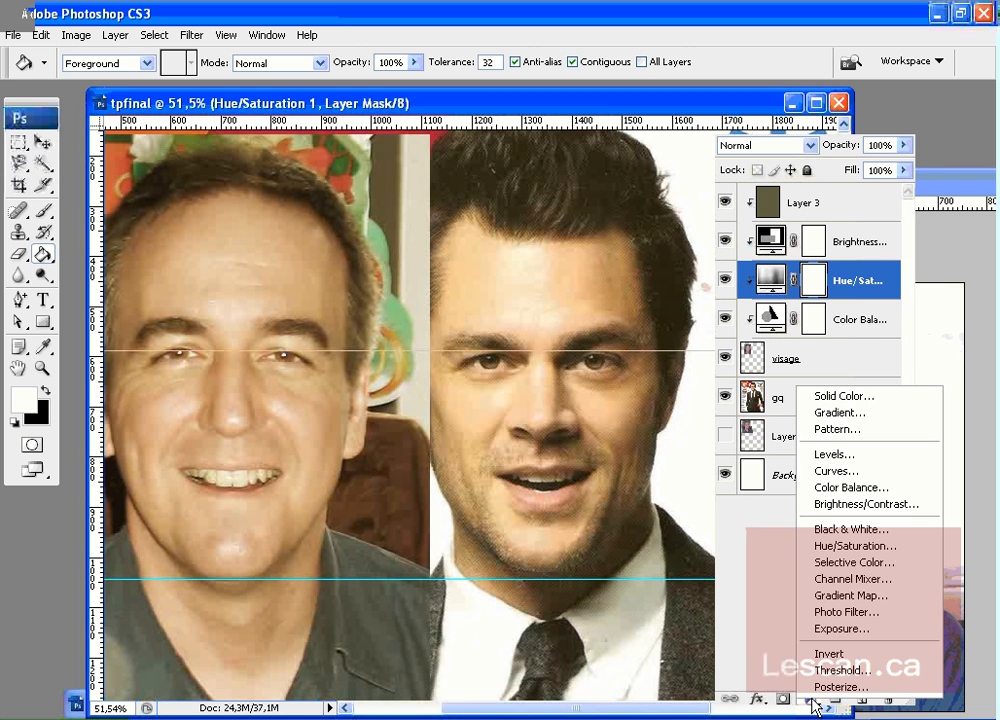
pyautogui.click(855, 546)
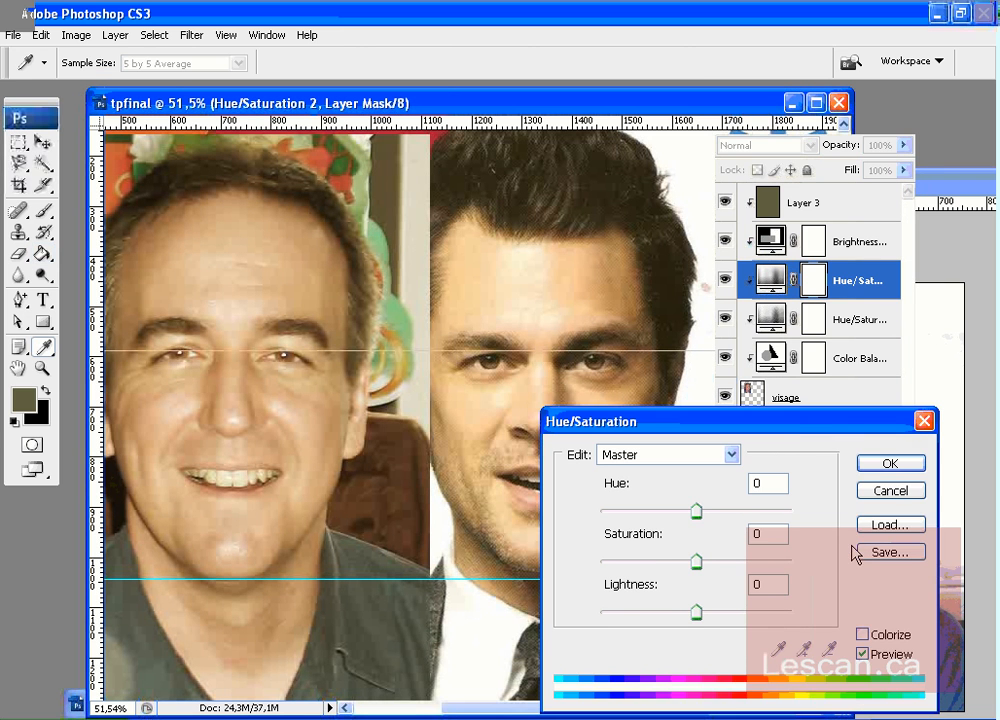
pyautogui.click(864, 638)
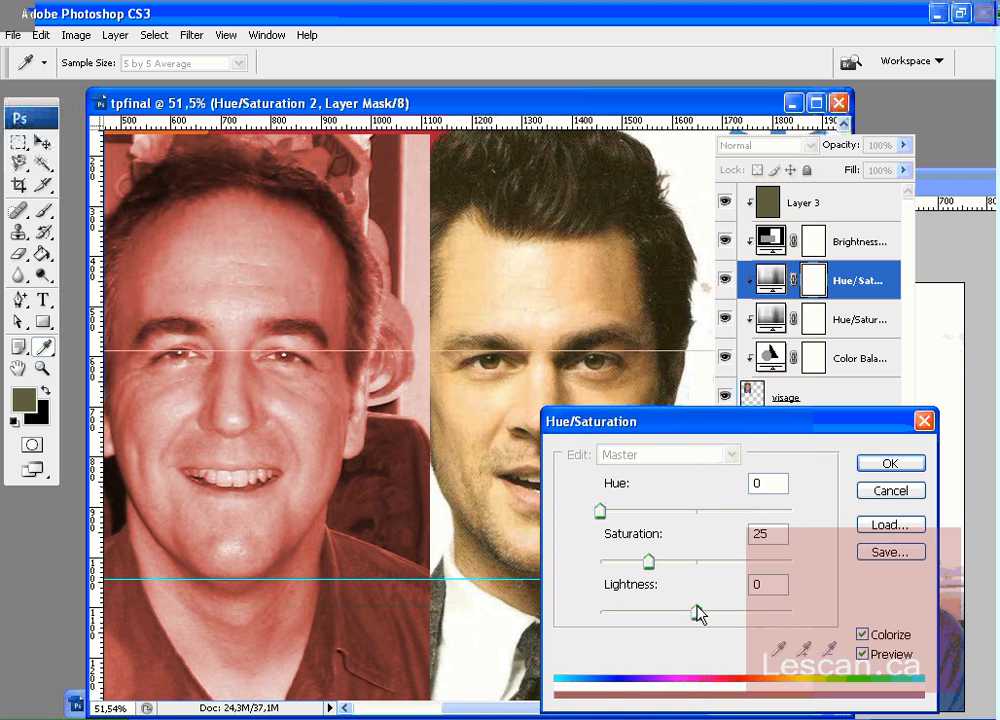
pyautogui.moveTo(601, 514); pyautogui.dragTo(618, 514)
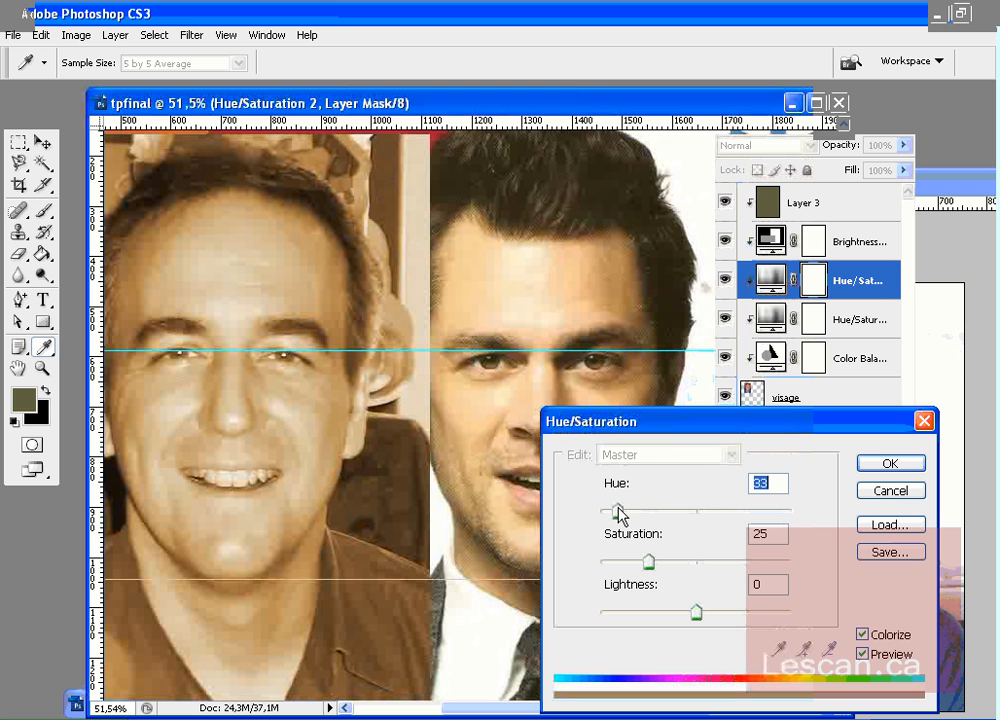
pyautogui.moveTo(619, 514); pyautogui.dragTo(617, 513)
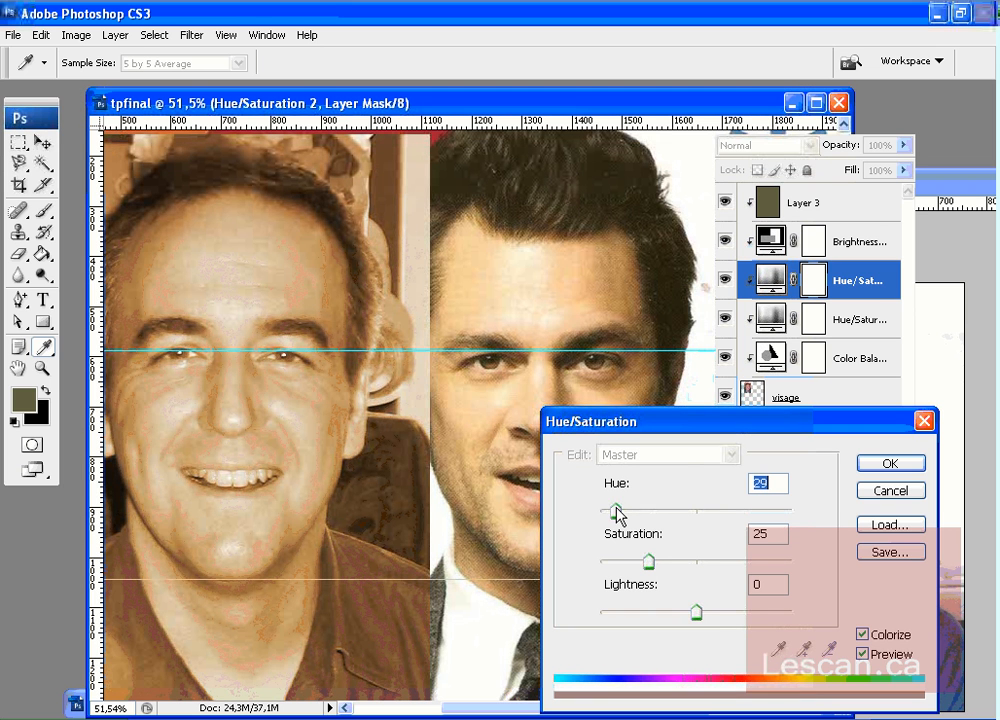
pyautogui.moveTo(698, 616); pyautogui.dragTo(698, 618)
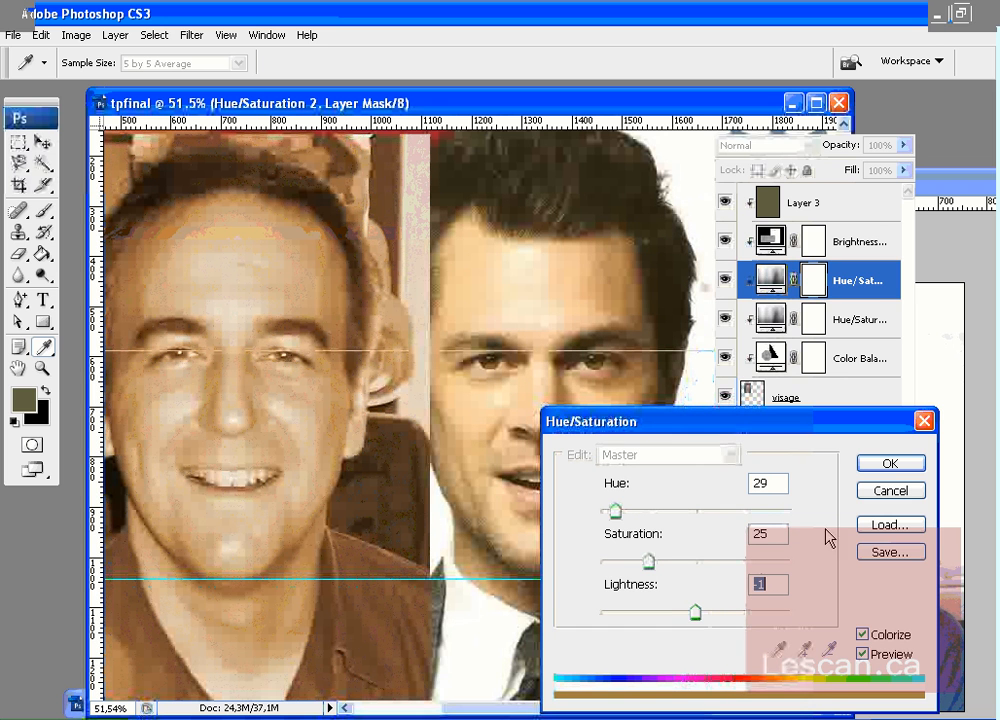
pyautogui.click(886, 465)
# Reduce the colorizing Hue/Saturation adjustment layer's opacity to 34%
pyautogui.press('g')
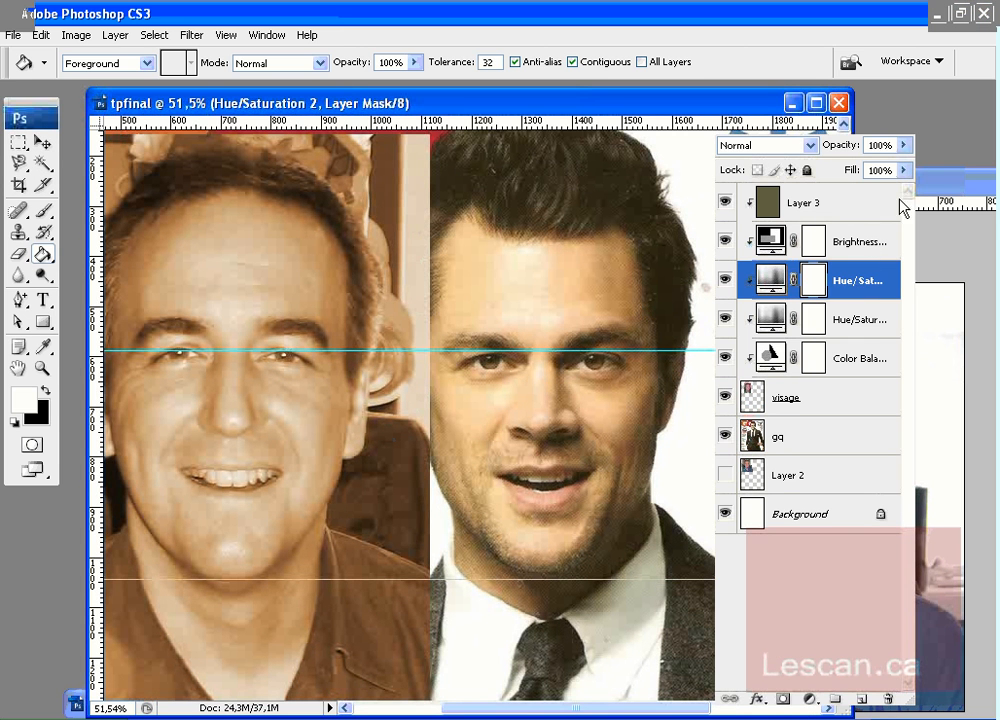
pyautogui.click(903, 145)
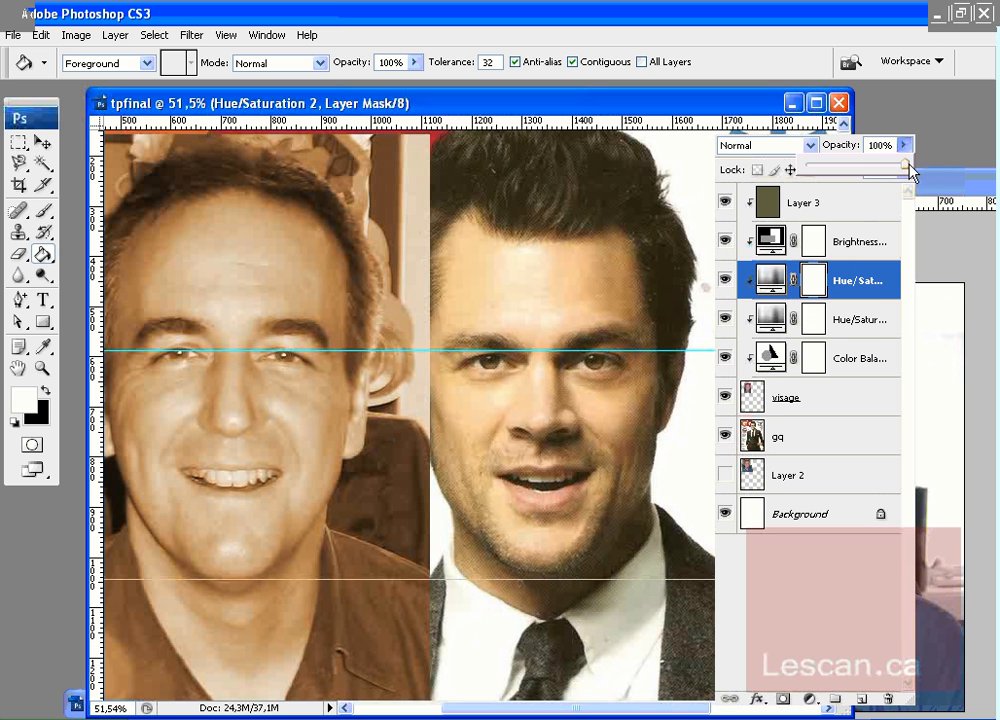
pyautogui.moveTo(903, 164); pyautogui.dragTo(843, 173)
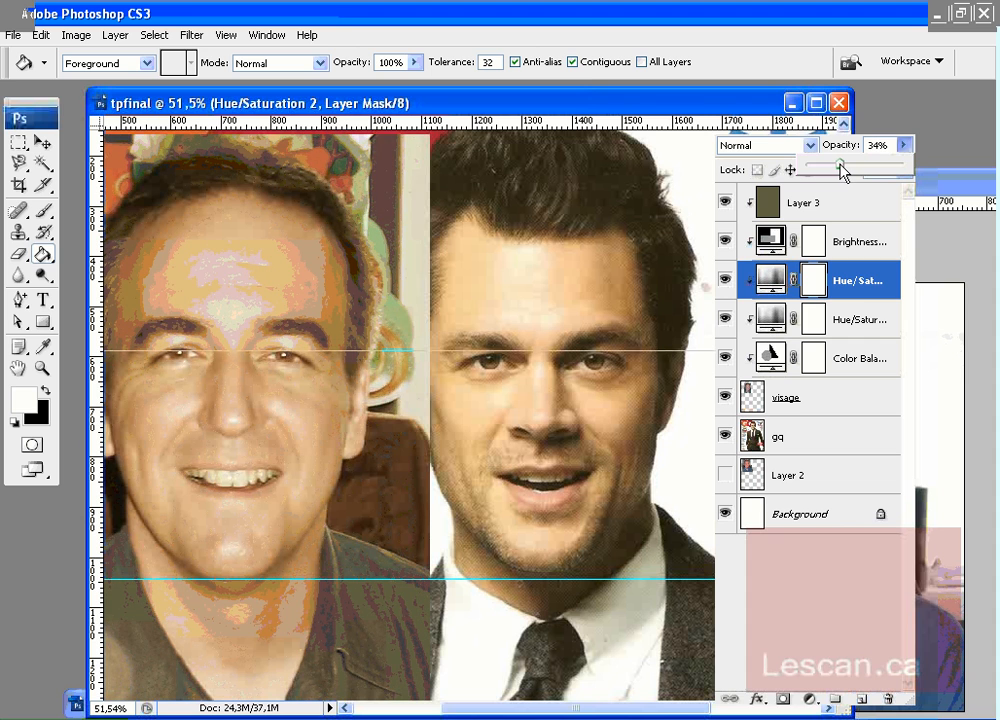